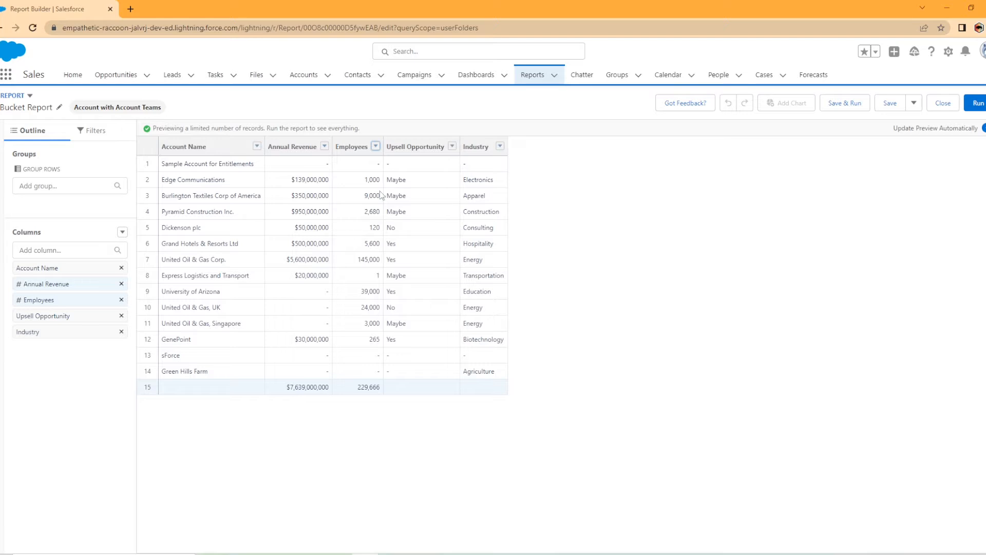
click(378, 149)
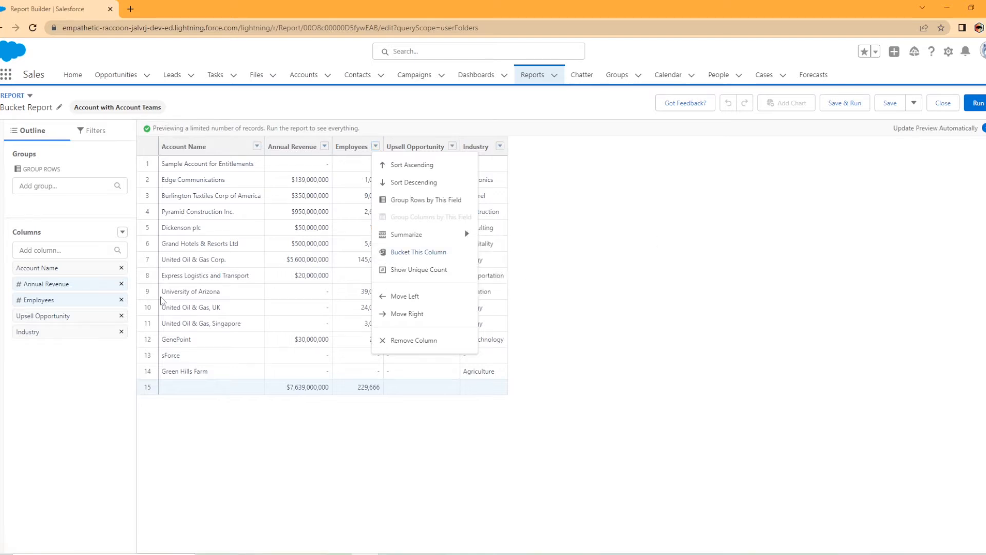
click(143, 243)
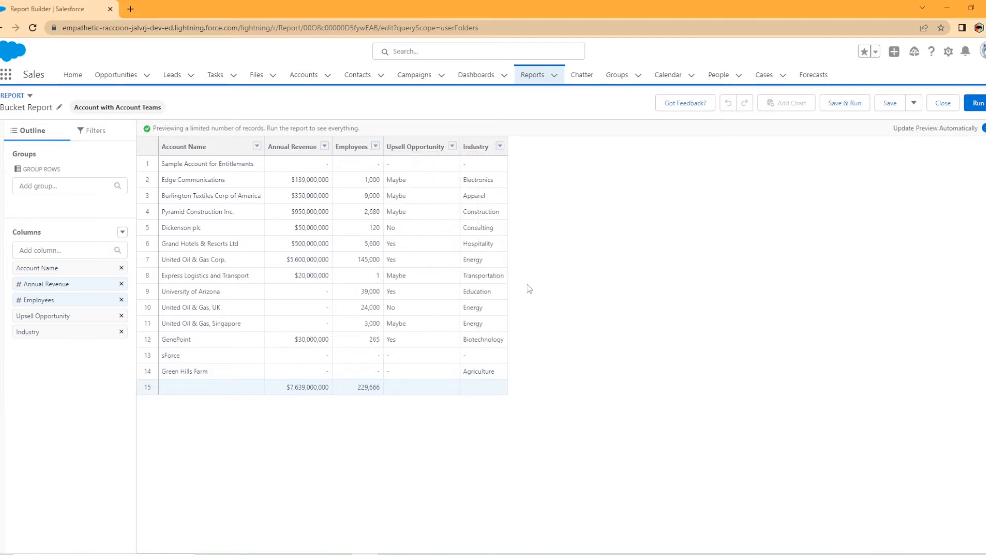
click(122, 233)
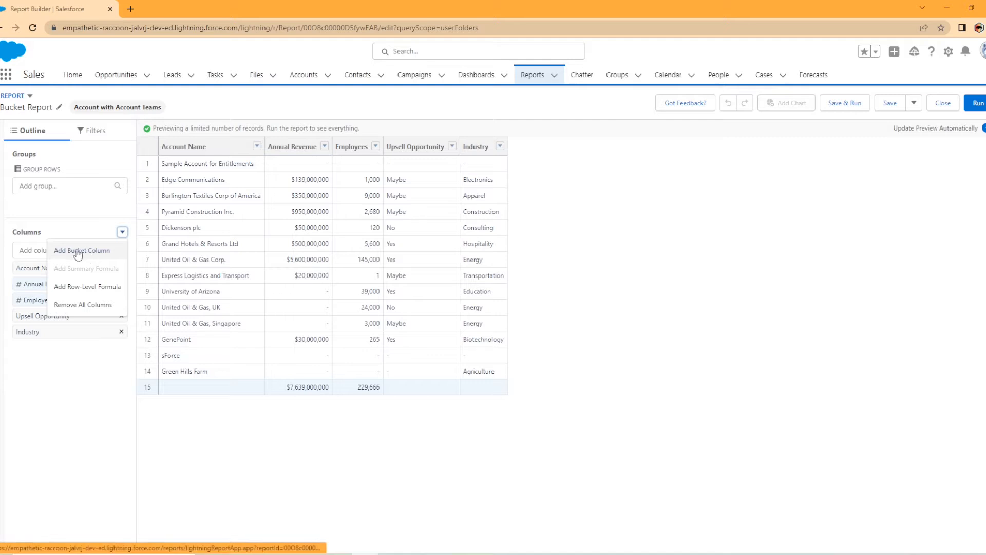
click(631, 226)
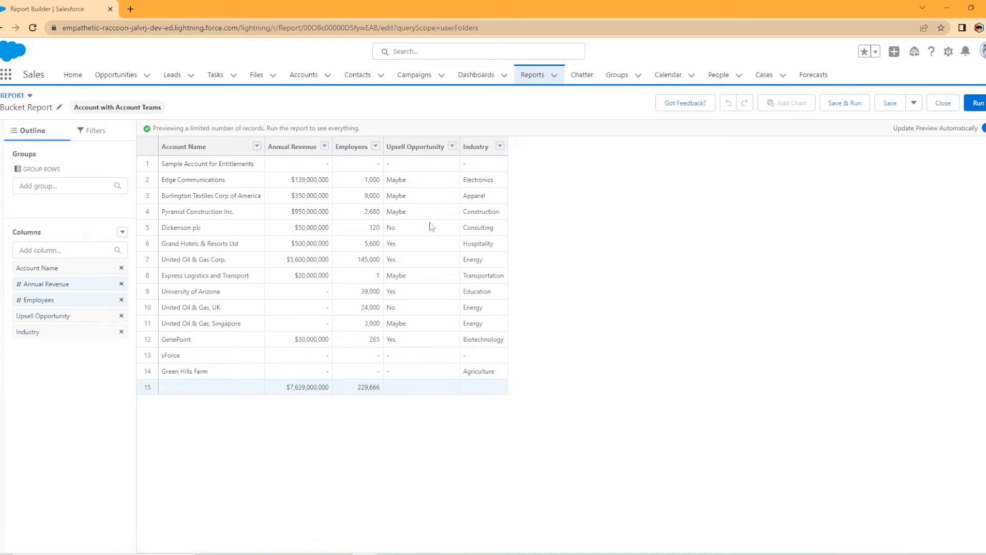
- Start a new bucket column on the Employees column, clearing its source field and choosing Employees again
click(376, 147)
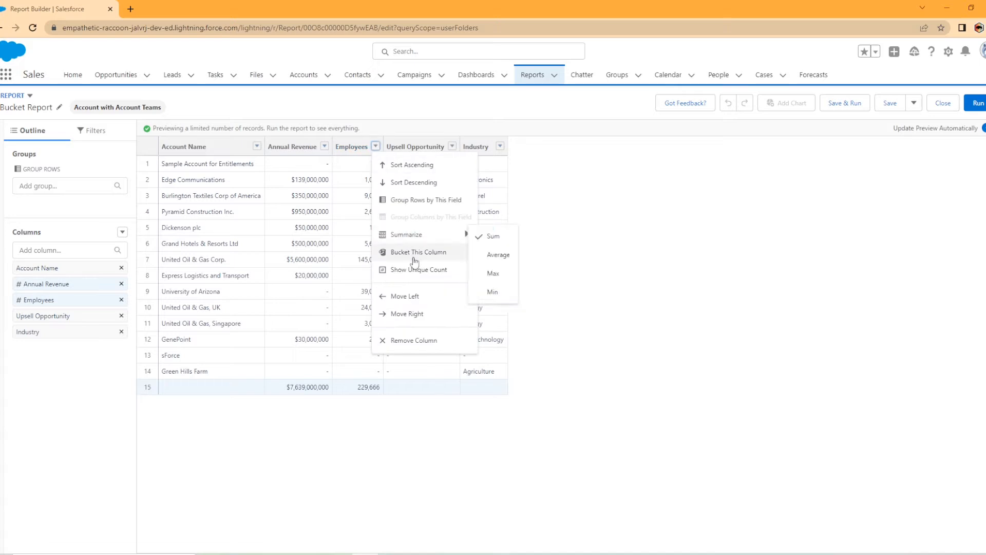
click(428, 251)
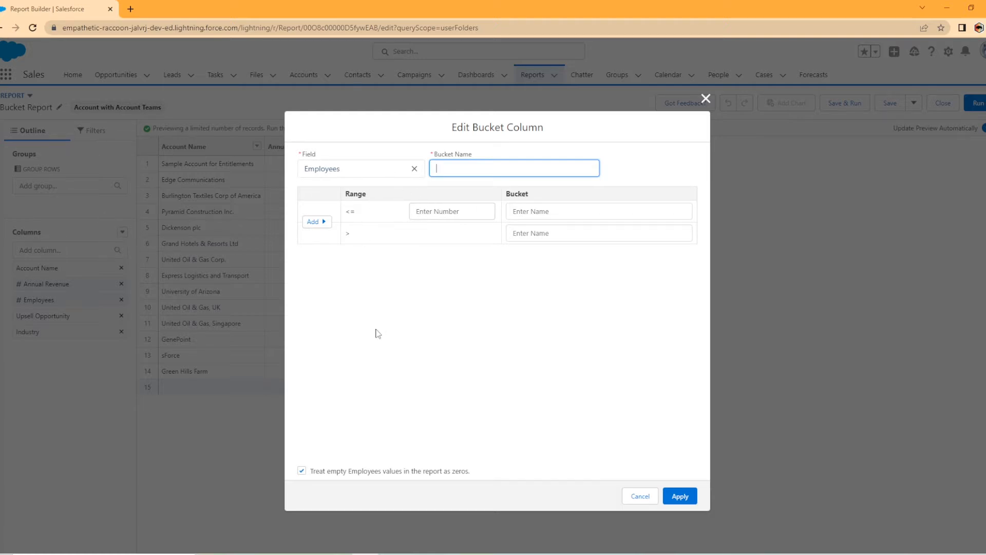
click(414, 169)
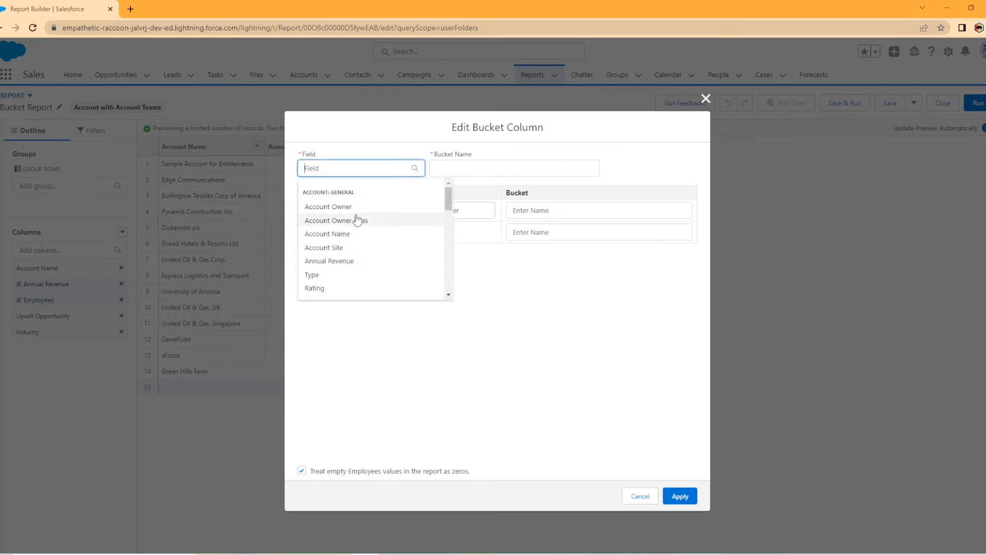
scroll(357, 221, down, 5)
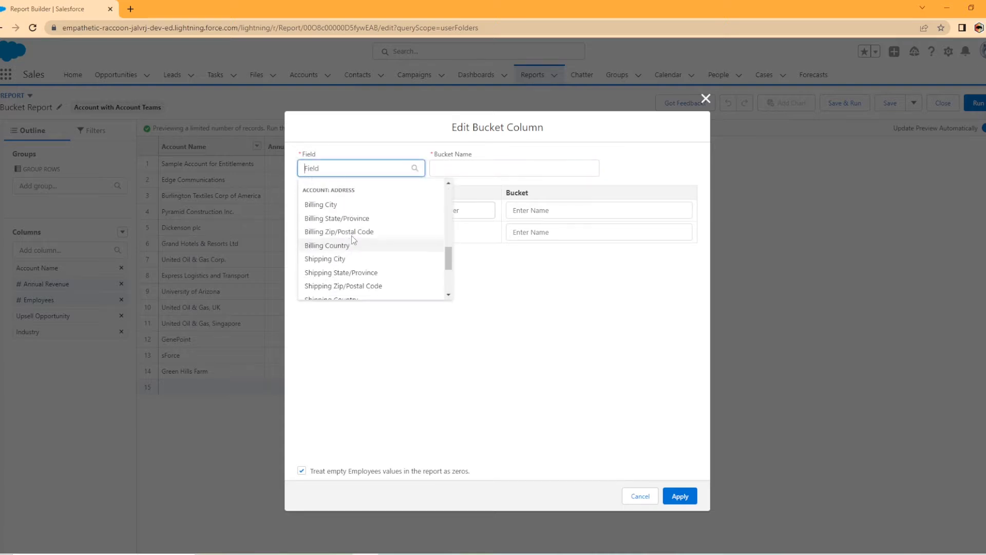
scroll(352, 234, up, 5)
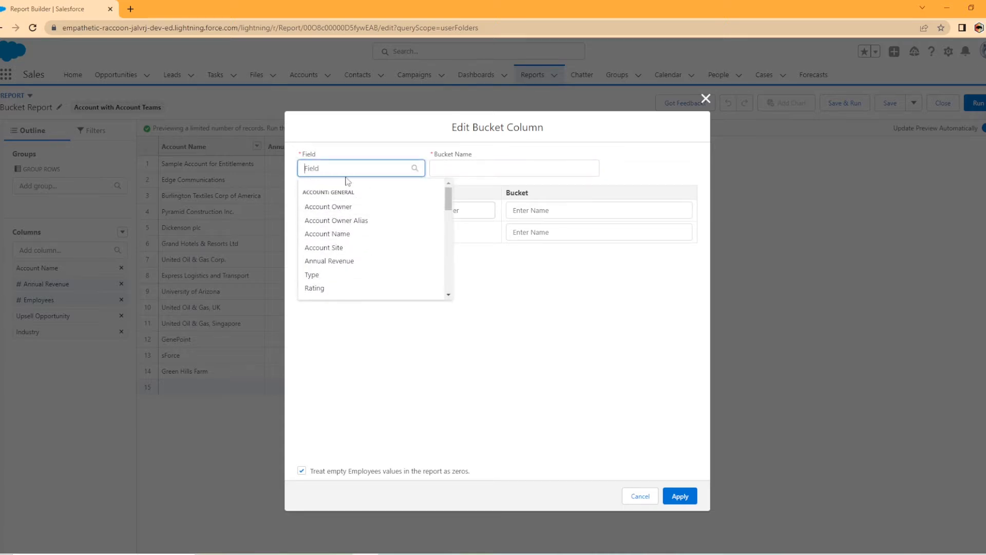
text(empl)
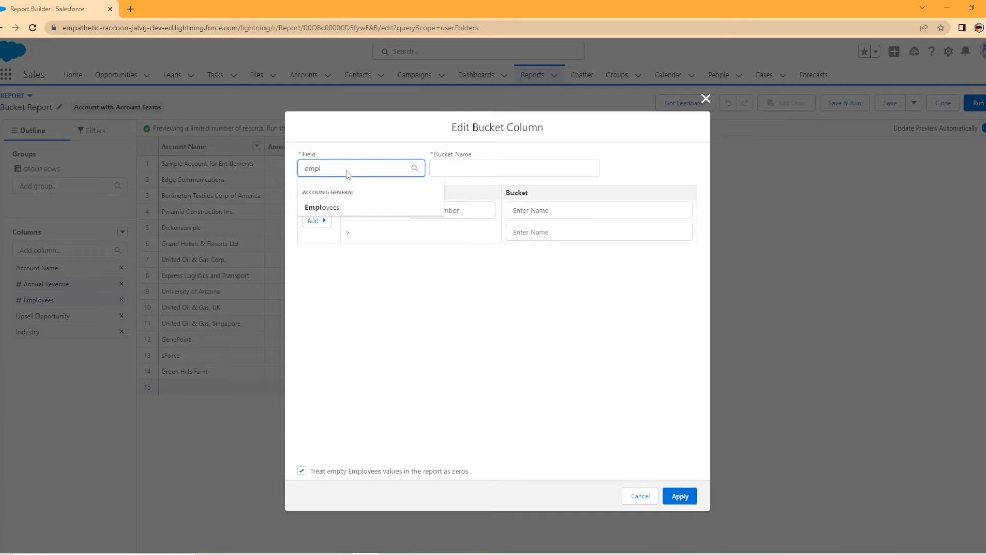
click(327, 207)
- Name the bucket column Company Size
click(472, 162)
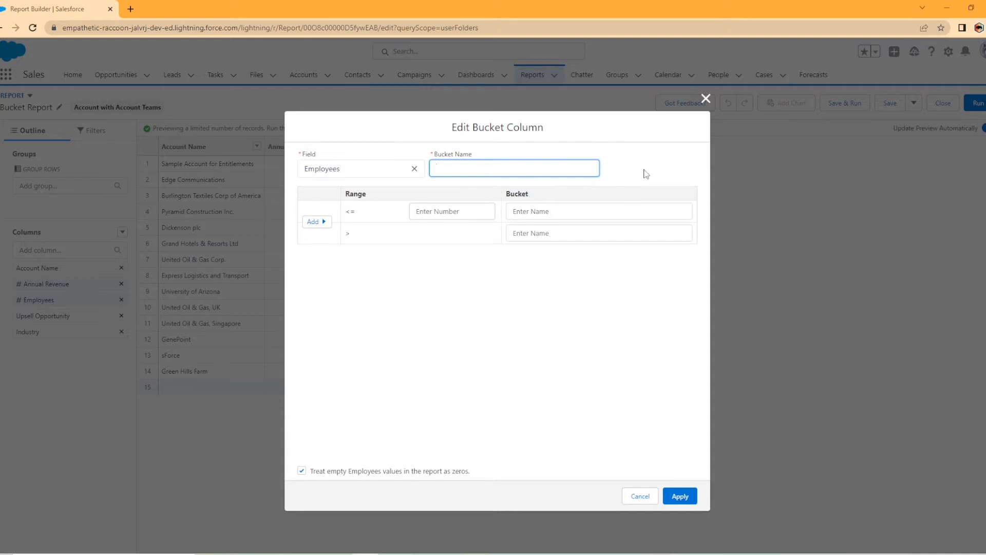
text(Compnay)
key(BackSpace)
key(BackSpace)
text(any Size)
- Add a third range to the bucket and define the lowest one as up to 50 employees, named Small Company
click(320, 222)
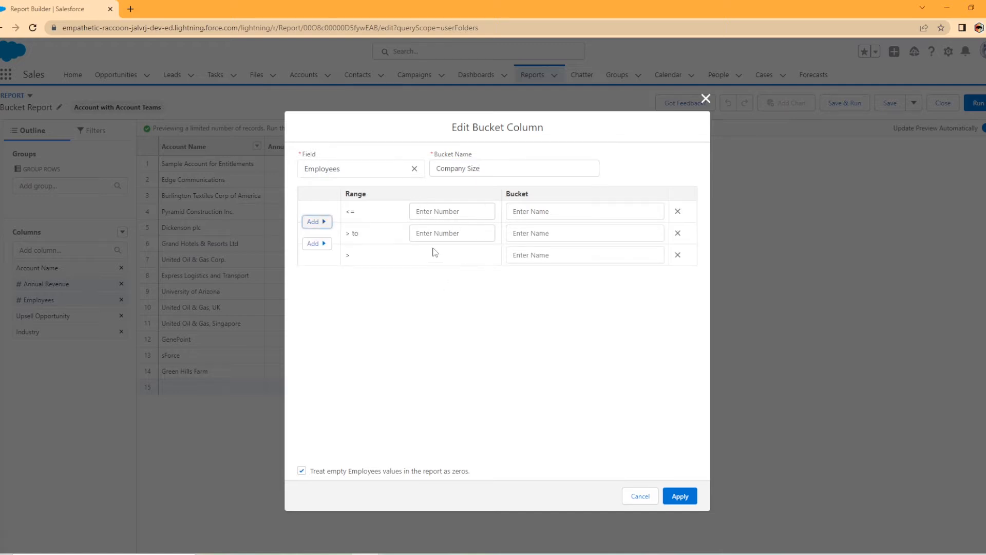
key(Tab)
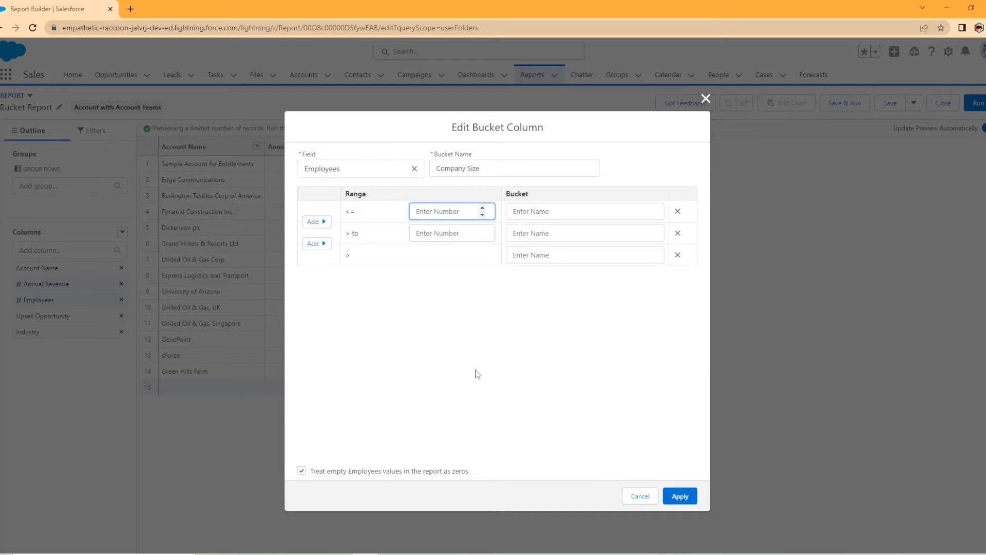
text(50)
click(453, 276)
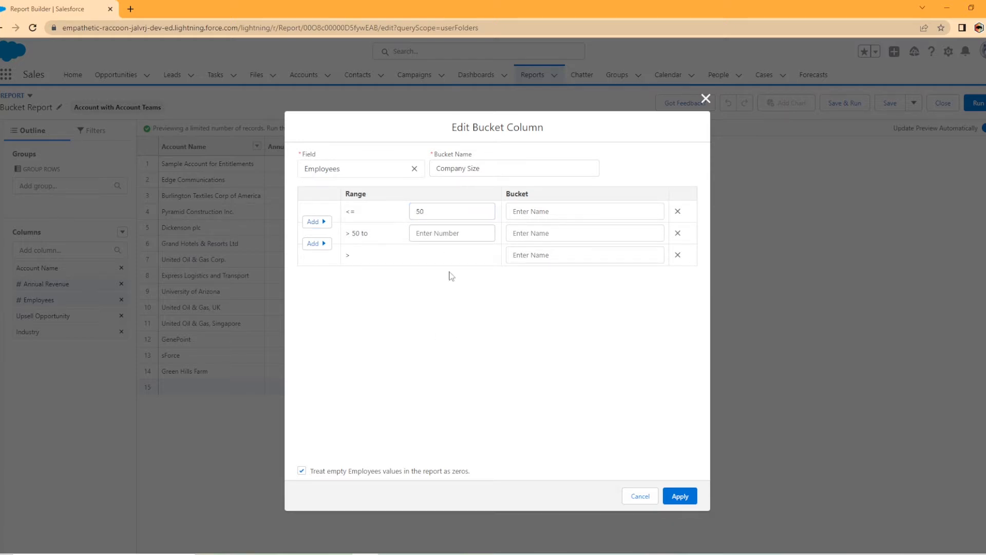
click(585, 218)
text(Smallm)
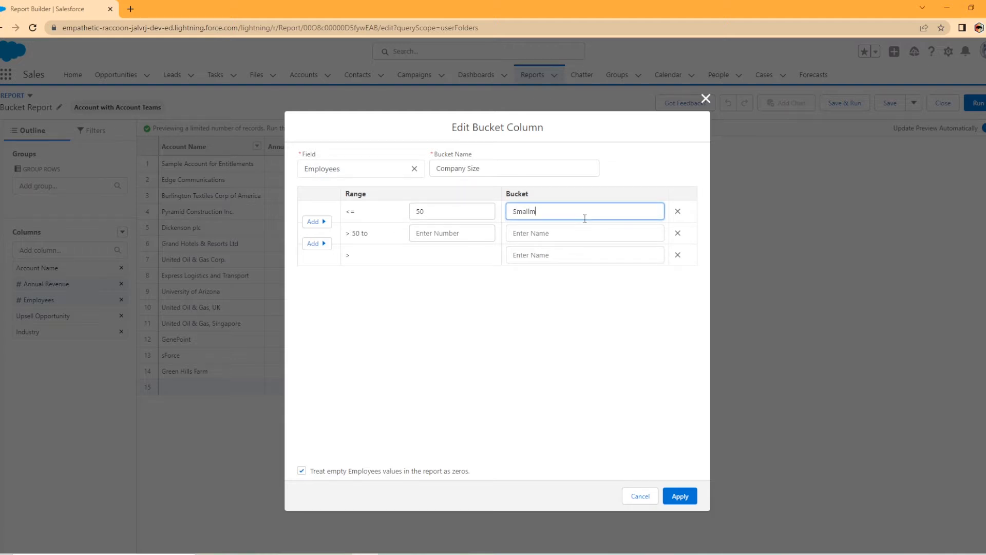
key(BackSpace)
text(Company)
click(420, 273)
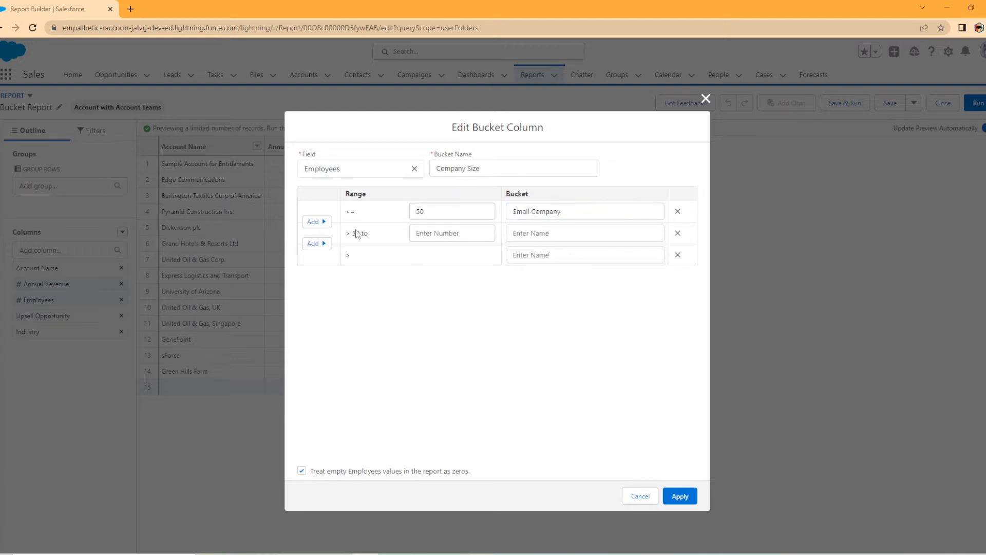
- Set the middle range's upper limit to 500 and name it Medium Company
click(437, 232)
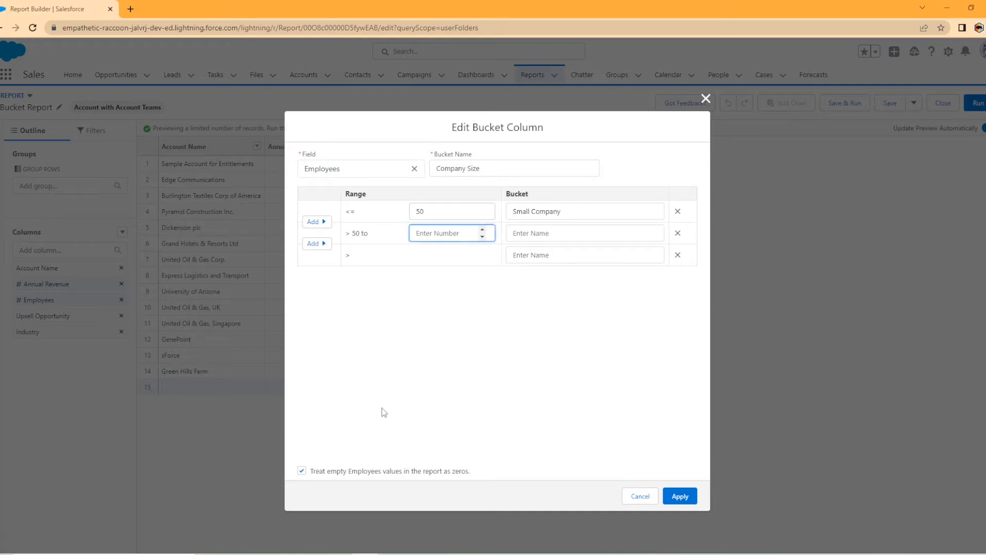
text(500)
click(558, 230)
text(Medium Company)
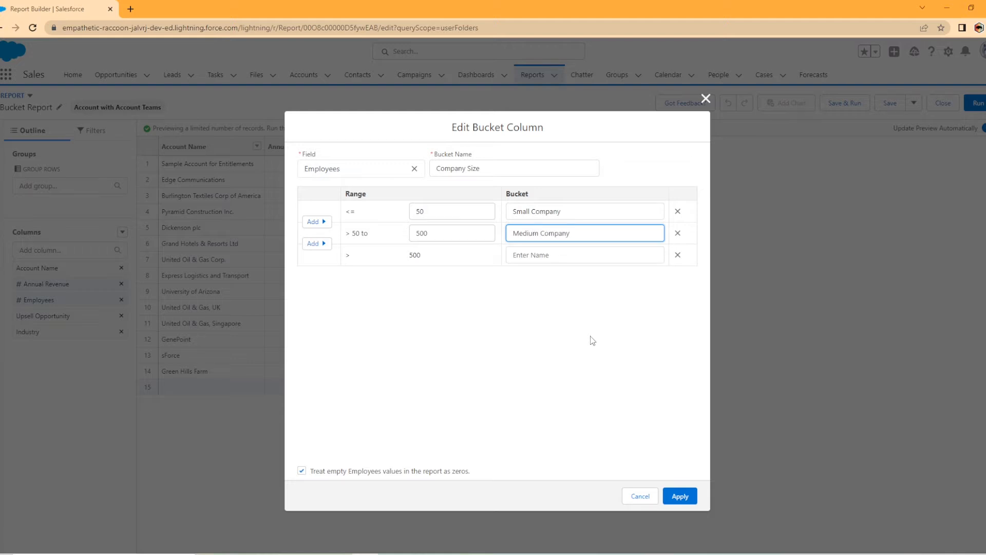
click(581, 340)
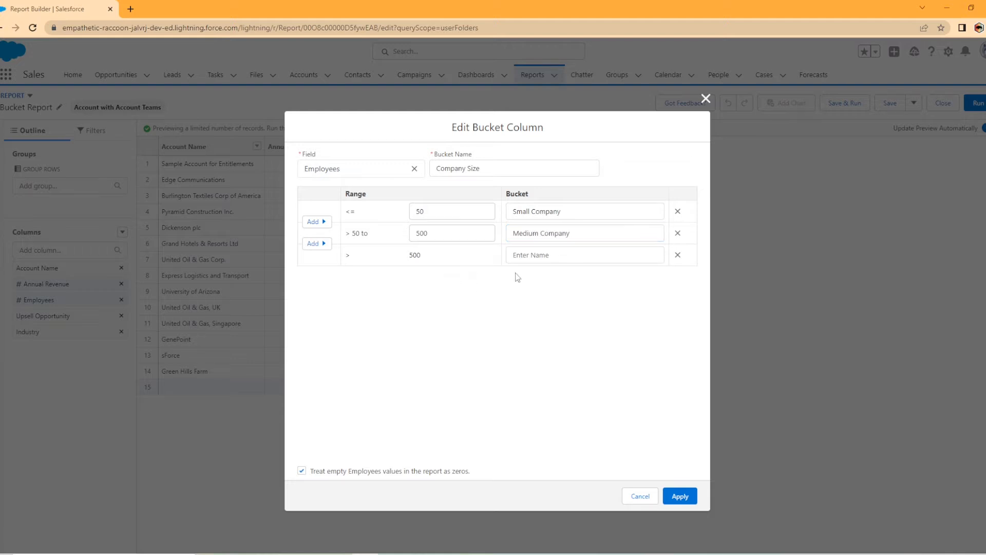
- Name the range above 500 Large Company and apply the bucket column with empty Employees values treated as zeros
click(562, 257)
text(Large Company)
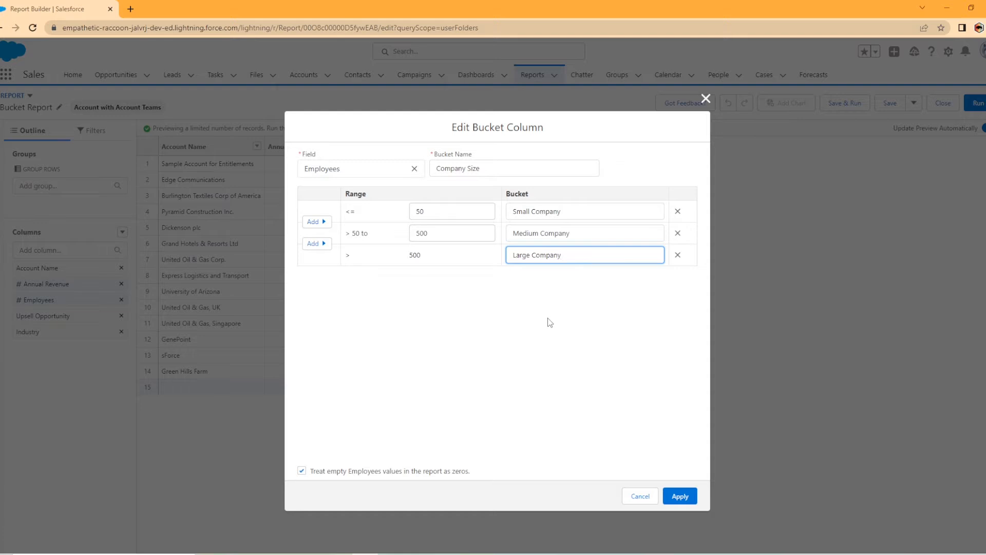
click(529, 339)
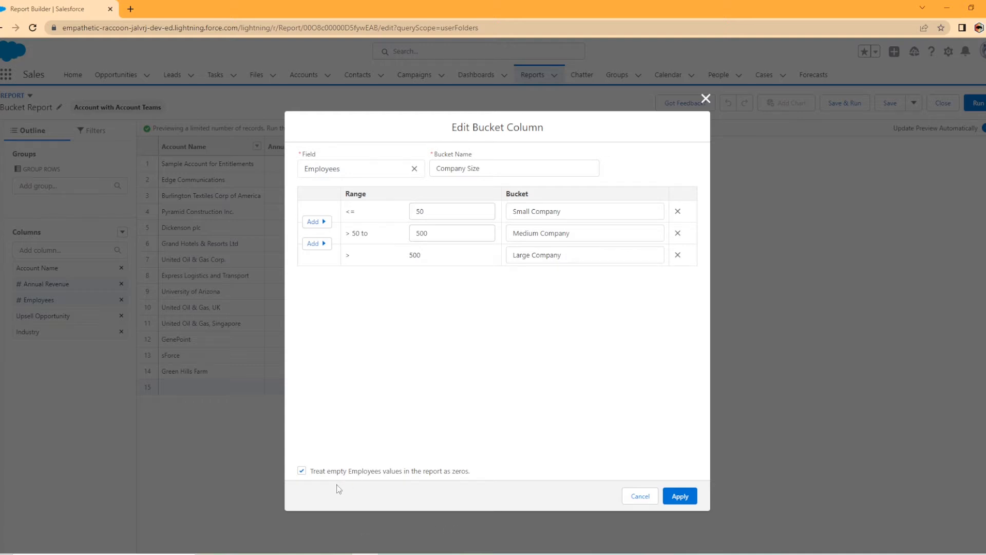
click(302, 471)
click(681, 496)
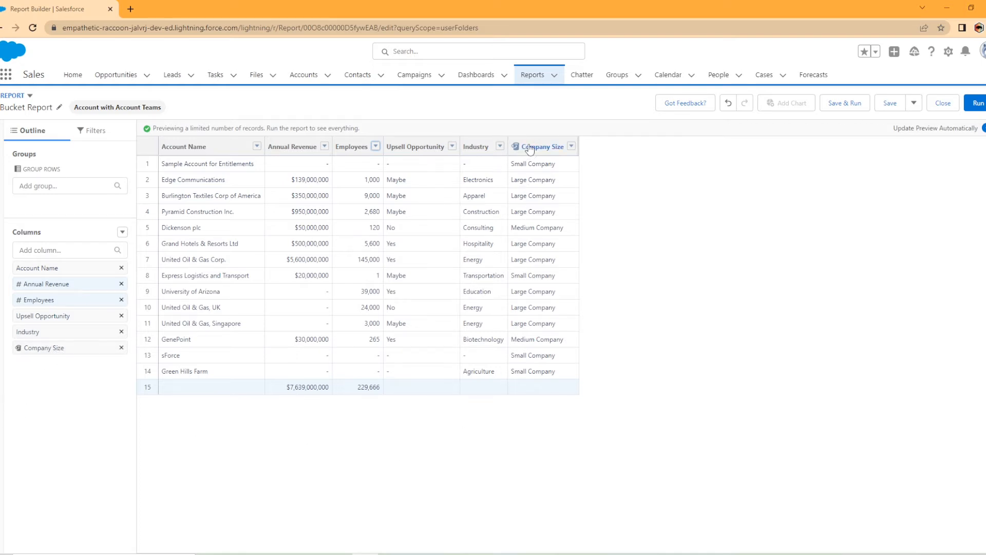
- Move the Company Size column ahead of Account Name as the first report column and run the report
drag(522, 148, 386, 152)
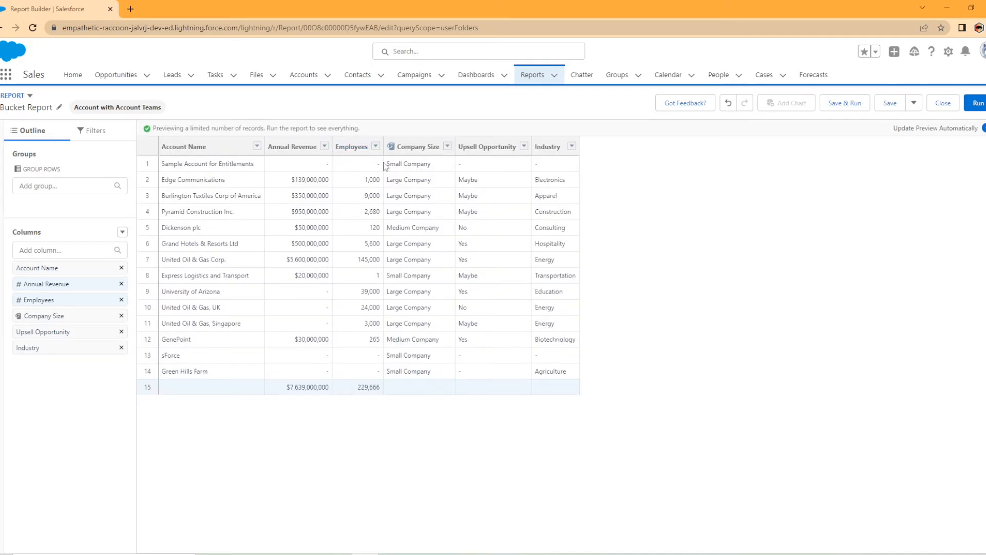
drag(408, 149, 170, 157)
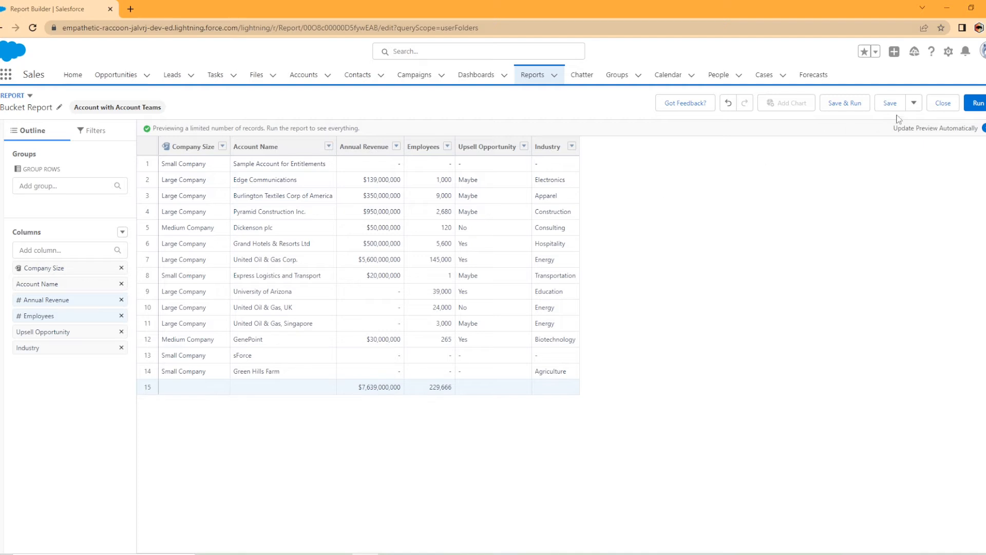
click(978, 103)
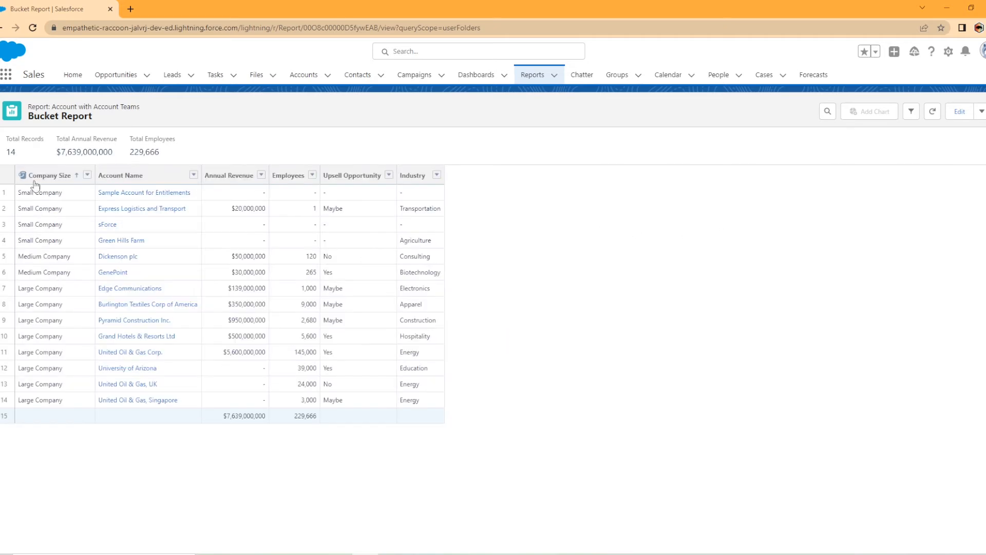
- Sort the report by Company Size in descending order, and re-sort it by Annual Revenue in descending order
click(51, 175)
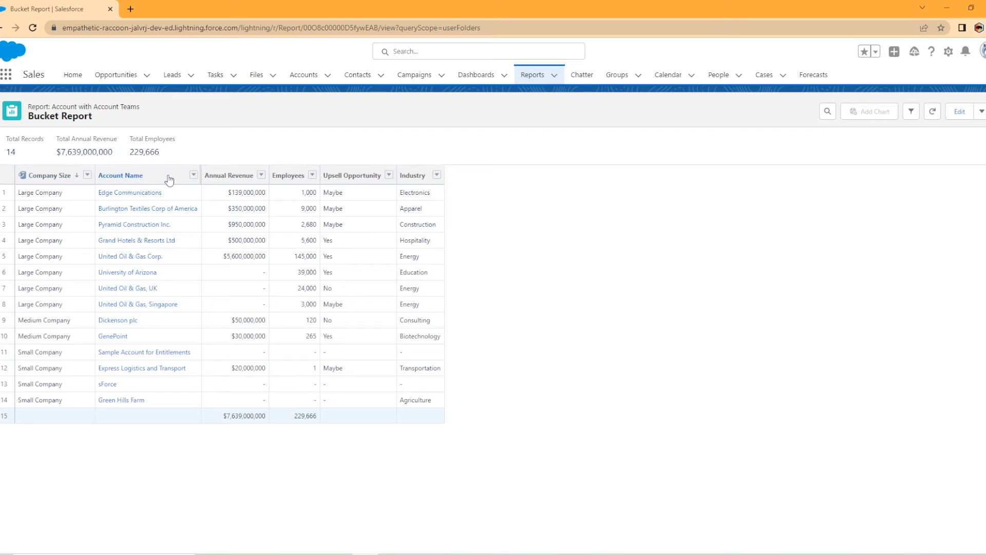
click(235, 177)
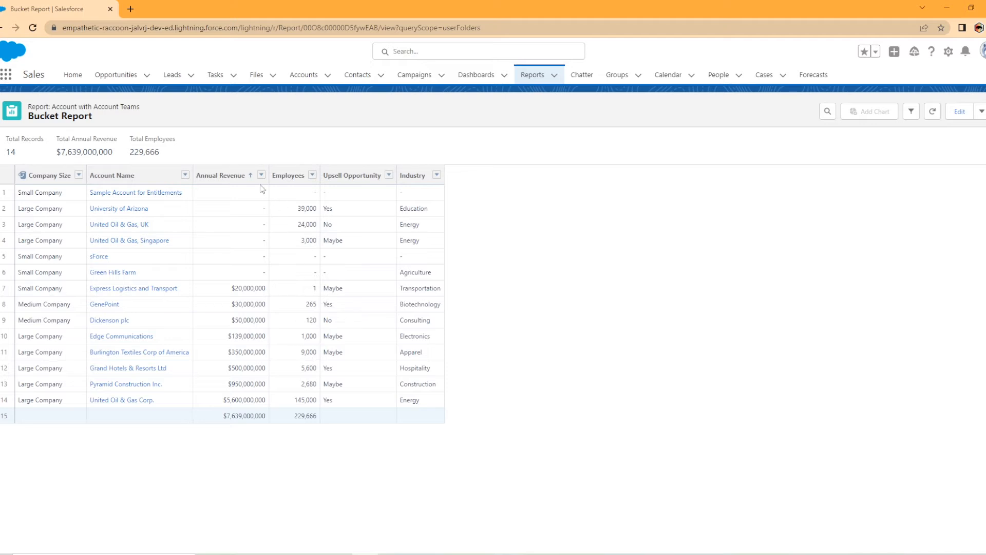
click(230, 177)
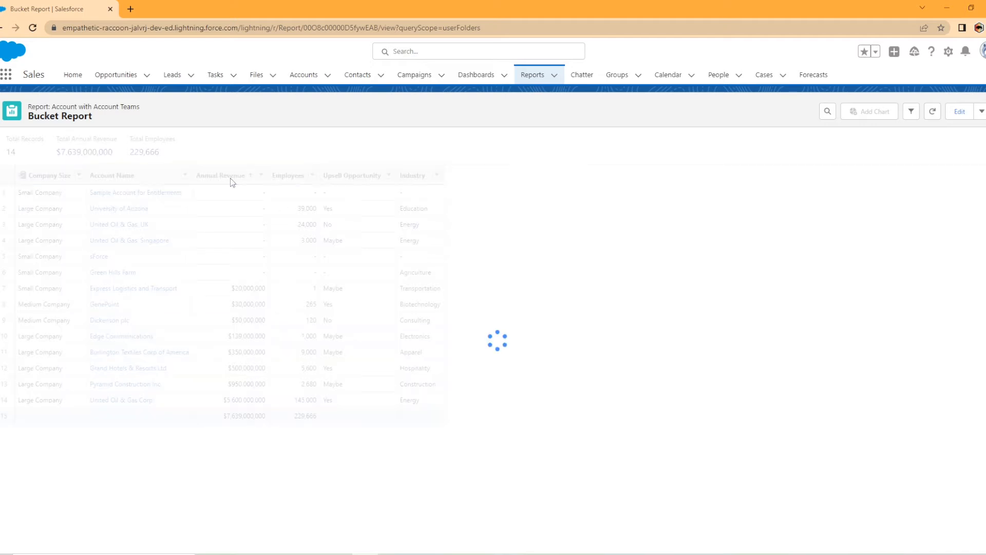
- Group the report's rows by Company Size and sort the groups in descending order in the run report
click(959, 111)
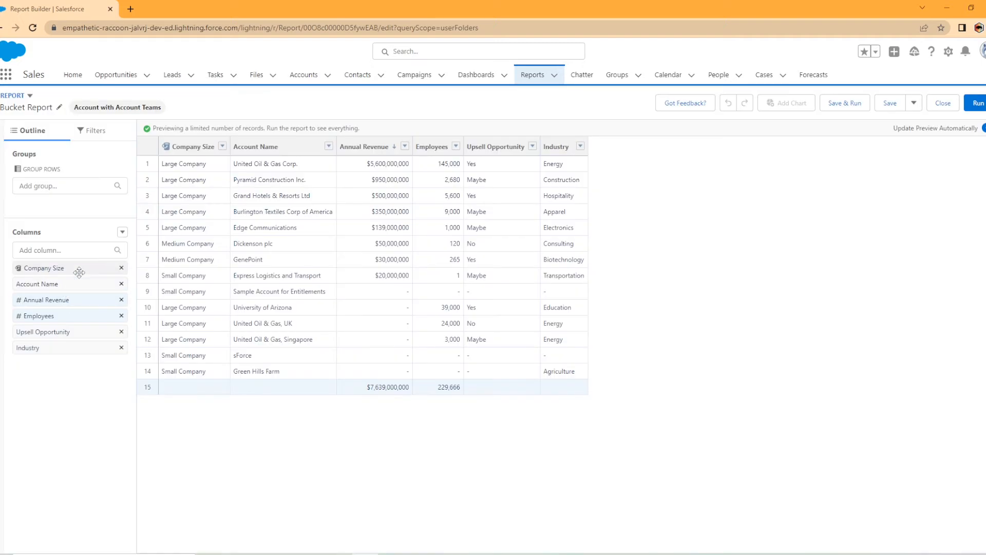
drag(79, 272, 76, 210)
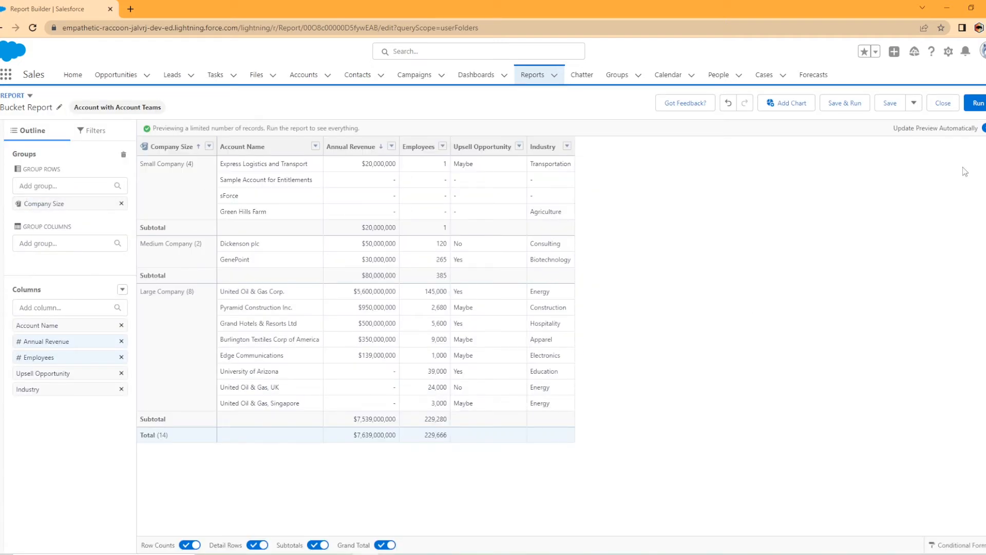
click(976, 103)
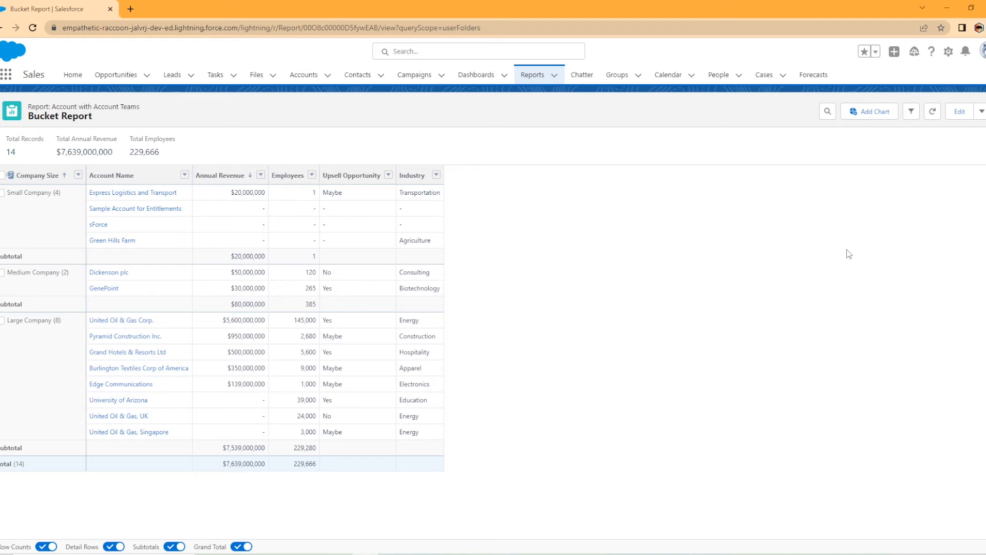
click(39, 176)
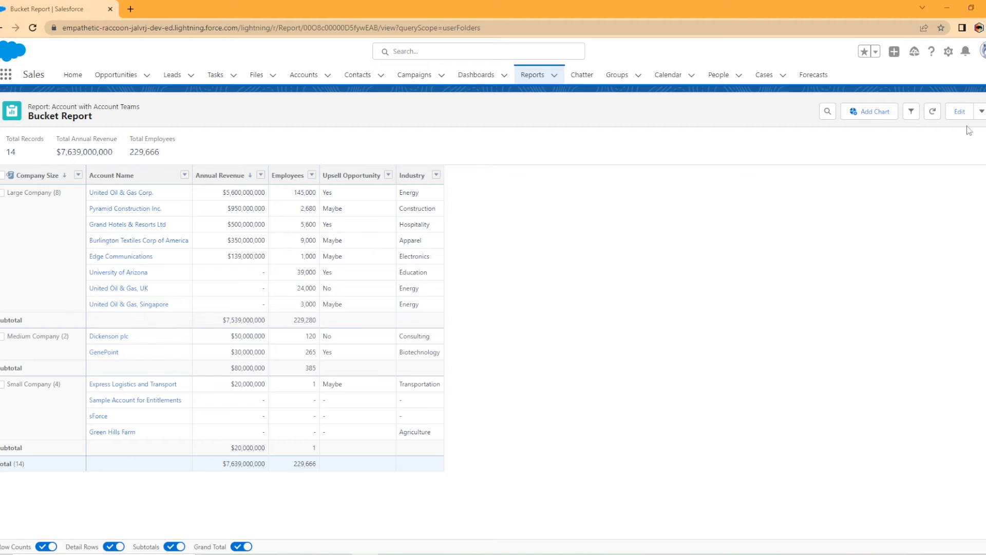
- Reopen the Bucket Report for editing
click(960, 111)
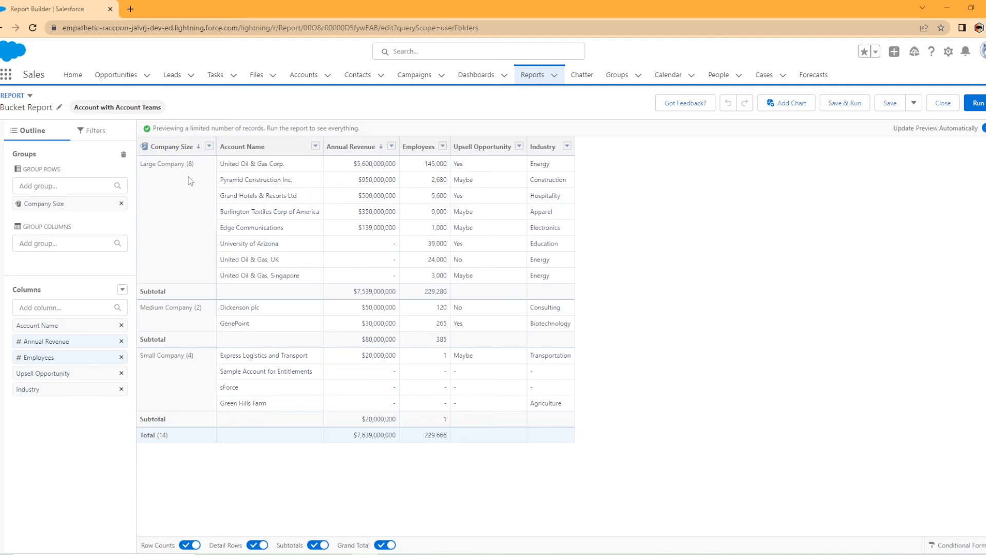
click(392, 146)
click(436, 252)
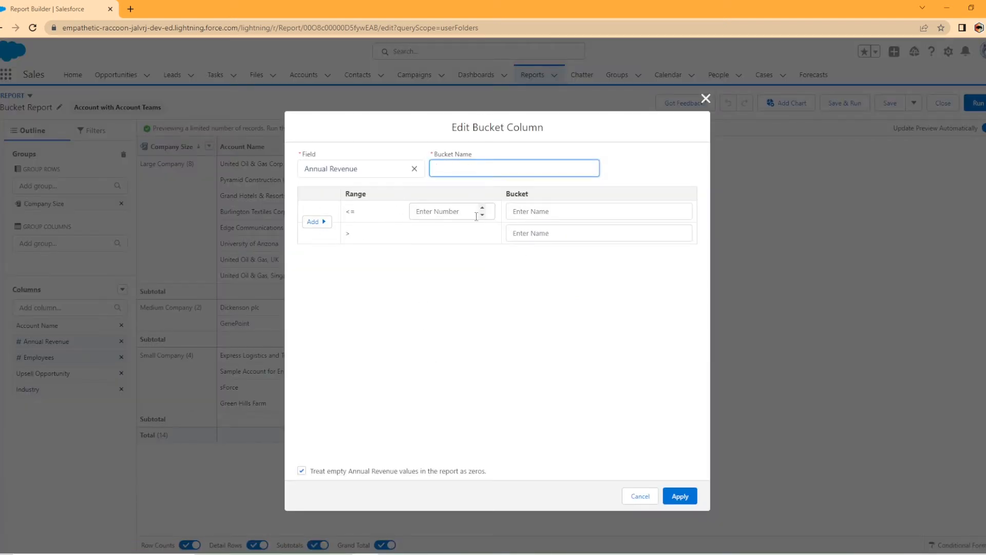
click(314, 223)
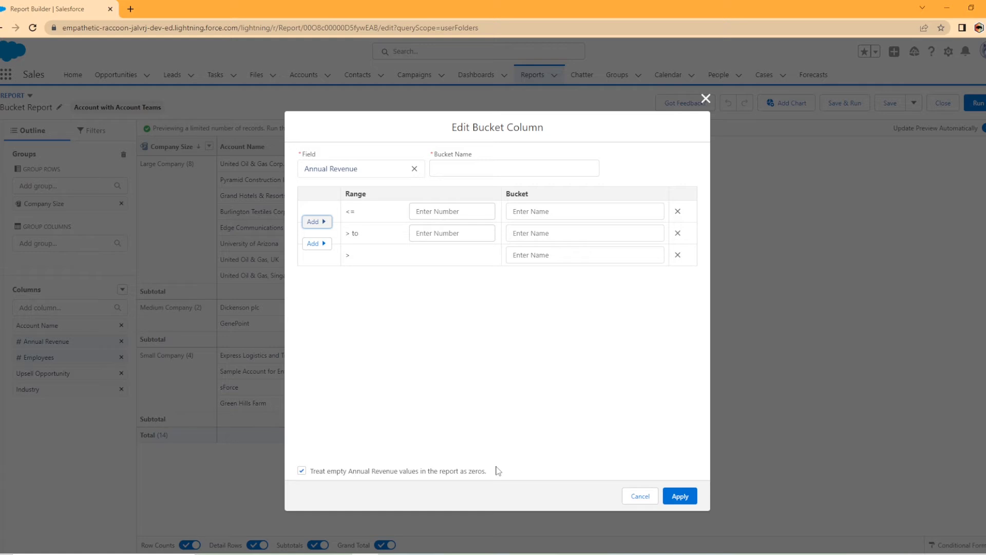
click(637, 496)
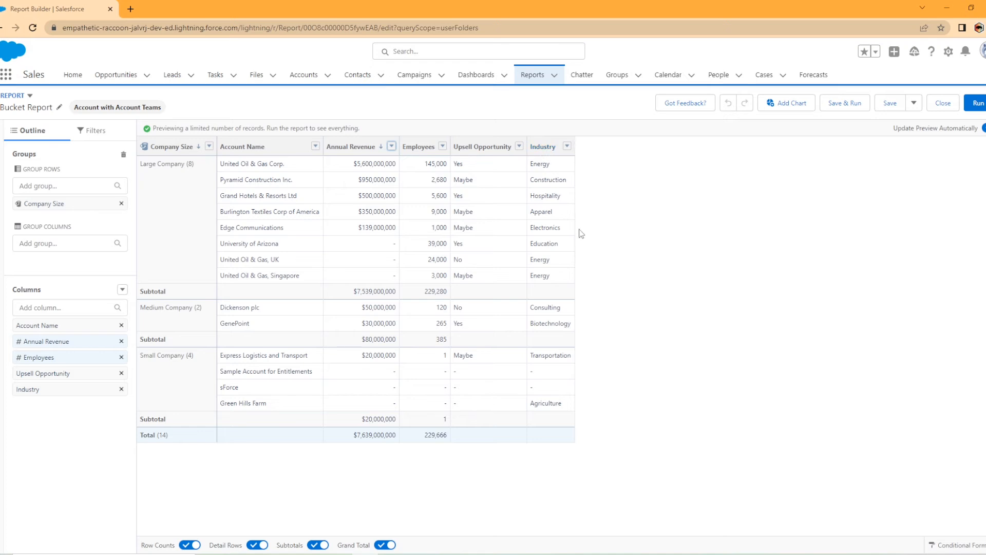
- Start a bucket column named Sales Region on the Industry field and add a bucket named South Region to it
click(567, 146)
click(606, 236)
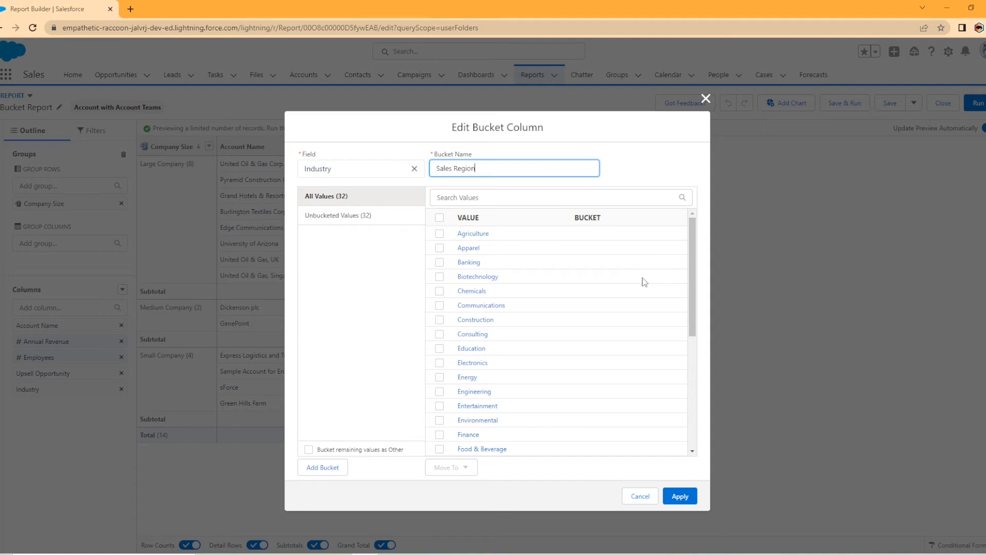
click(401, 290)
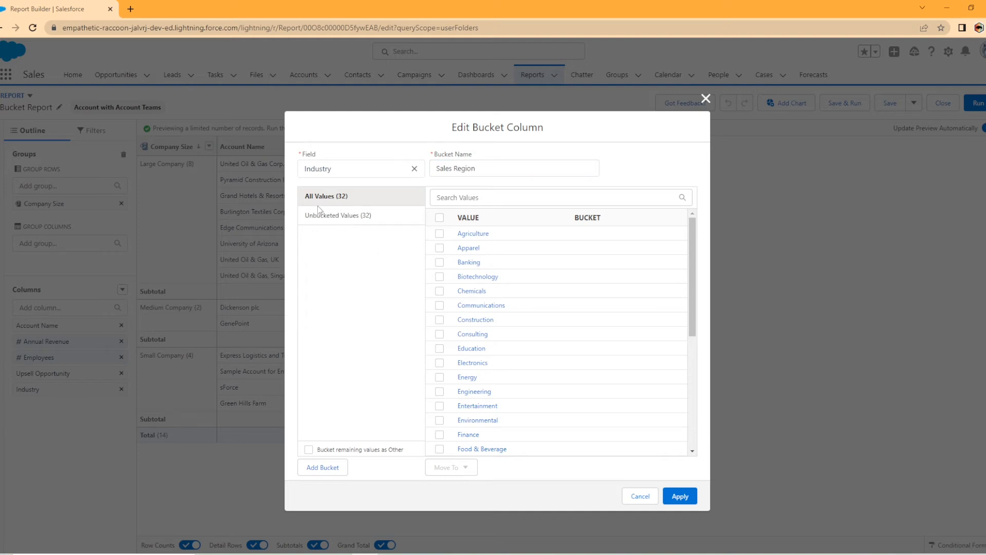
click(331, 468)
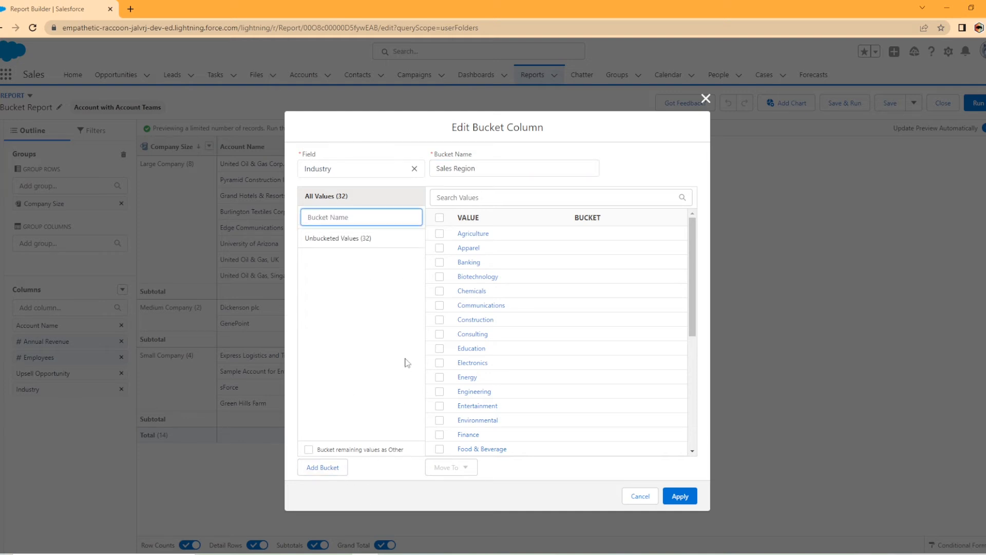
text(South REg)
text(gion)
key(Return)
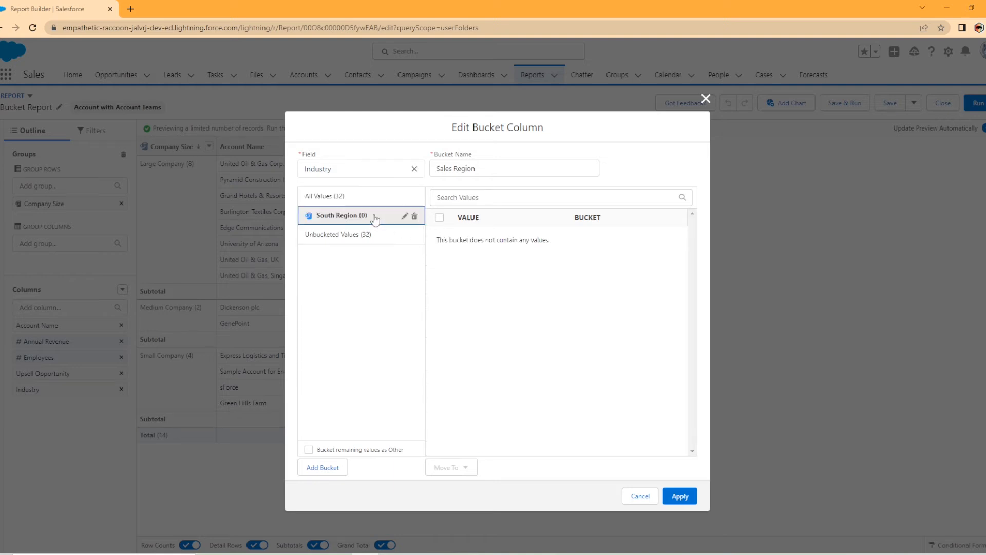
- Assign all Industry values from Agriculture through Hospitality to the South Region bucket
click(366, 197)
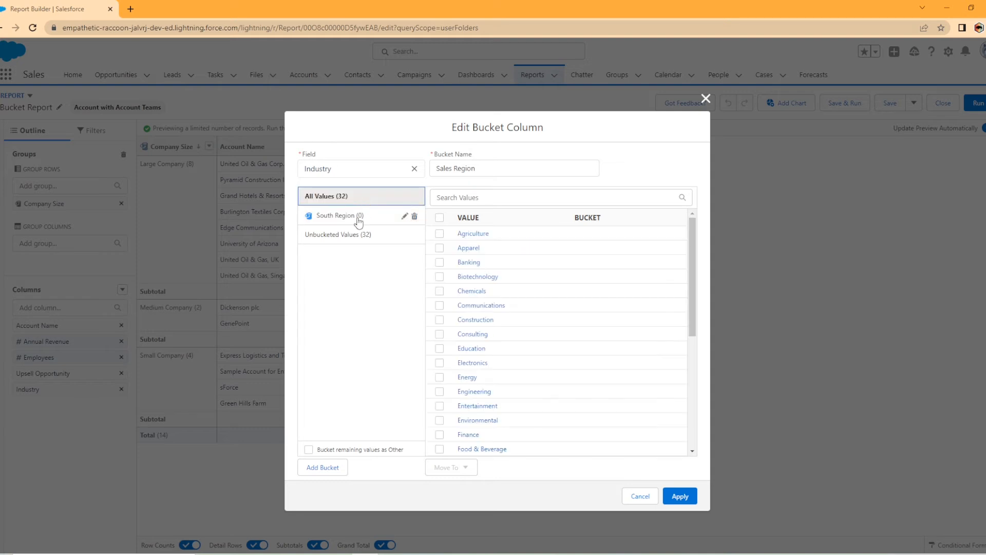
click(440, 234)
click(440, 248)
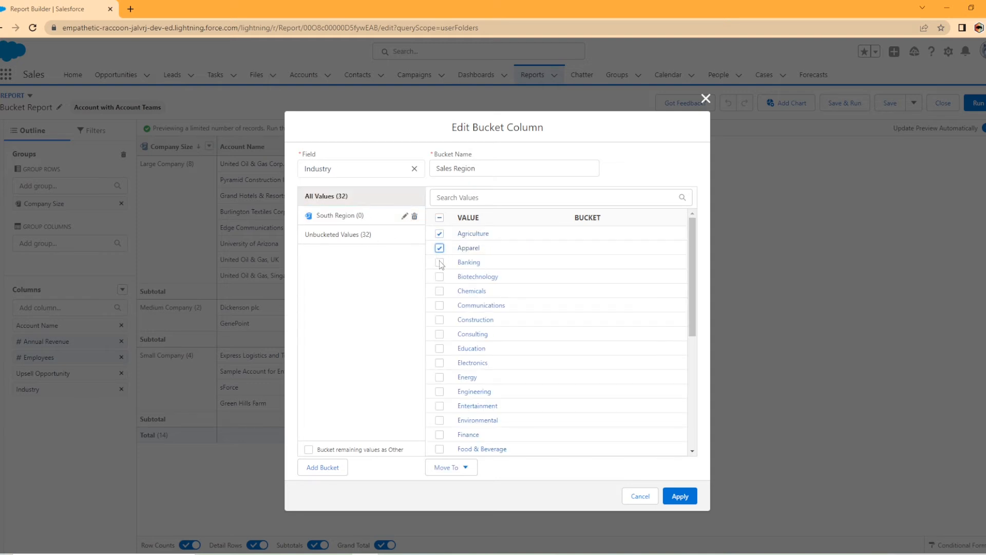
click(439, 277)
click(440, 335)
click(440, 349)
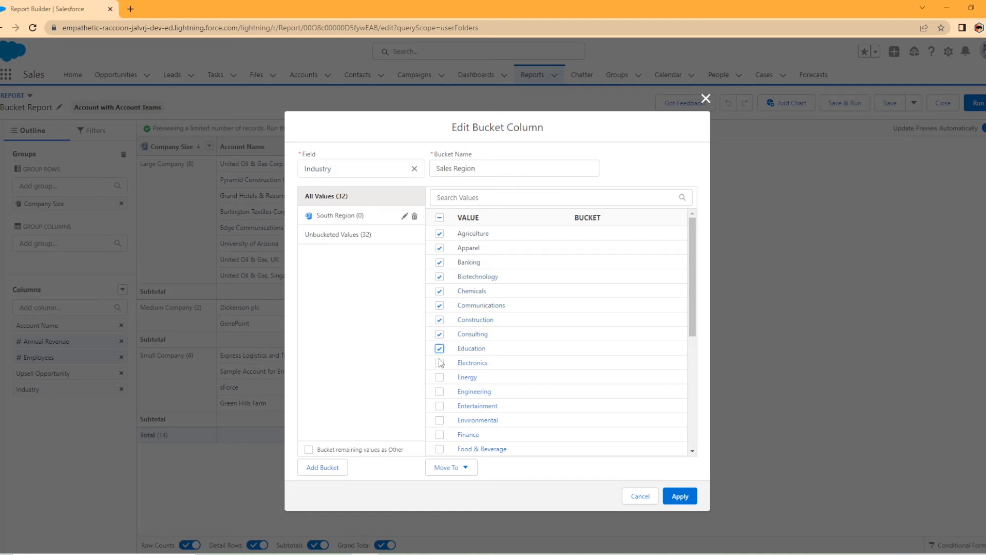
click(440, 392)
click(440, 406)
click(440, 421)
click(439, 436)
scroll(473, 431, down, 2)
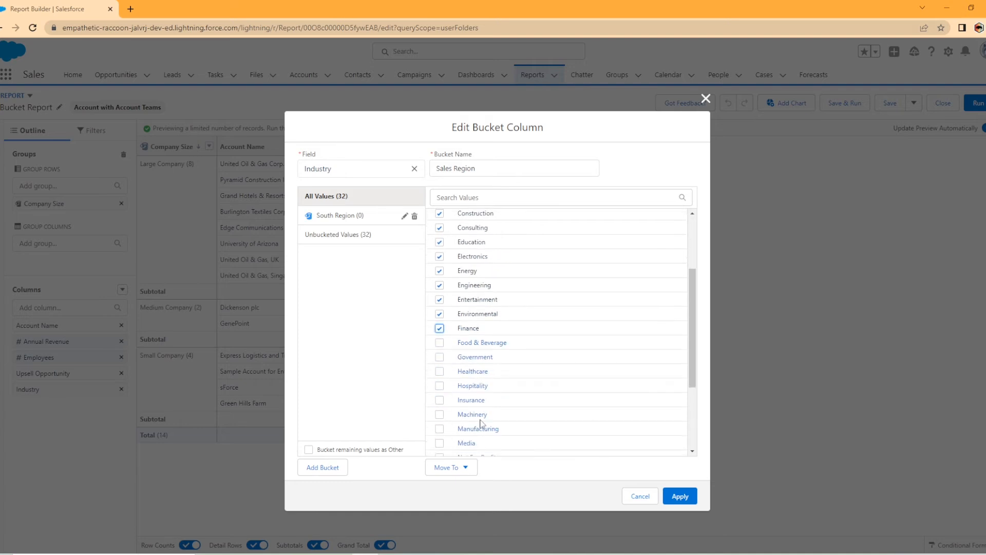
click(440, 358)
click(439, 371)
click(440, 386)
click(458, 476)
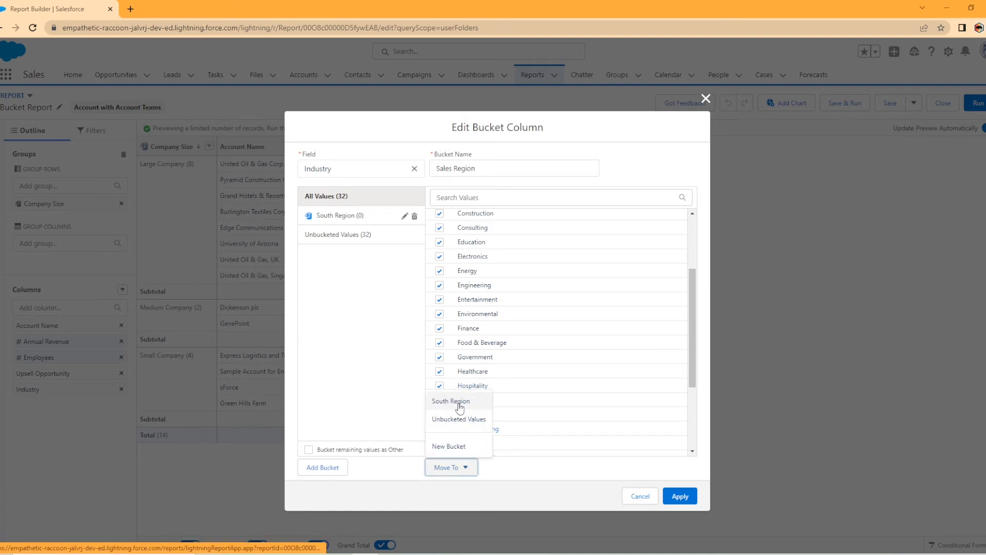
click(460, 403)
scroll(459, 355, up, 2)
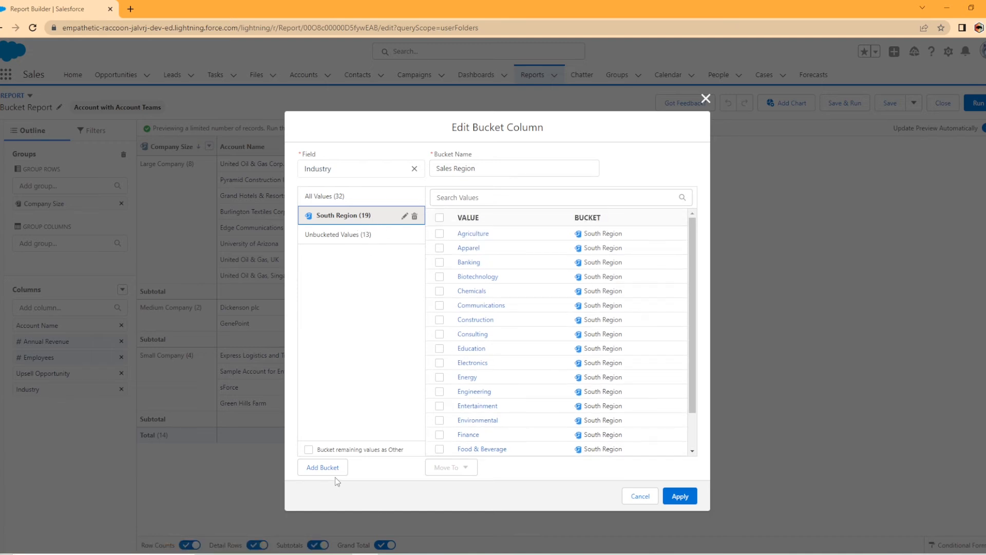
scroll(553, 396, down, 1)
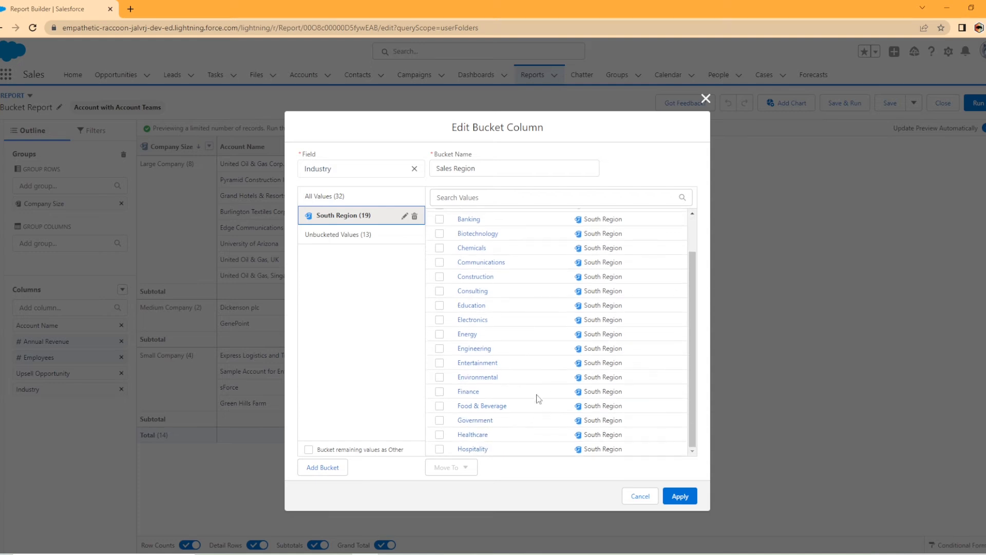
- Move the Insurance, Machinery and Manufacturing industry values into the South Region bucket
click(346, 198)
scroll(643, 371, down, 4)
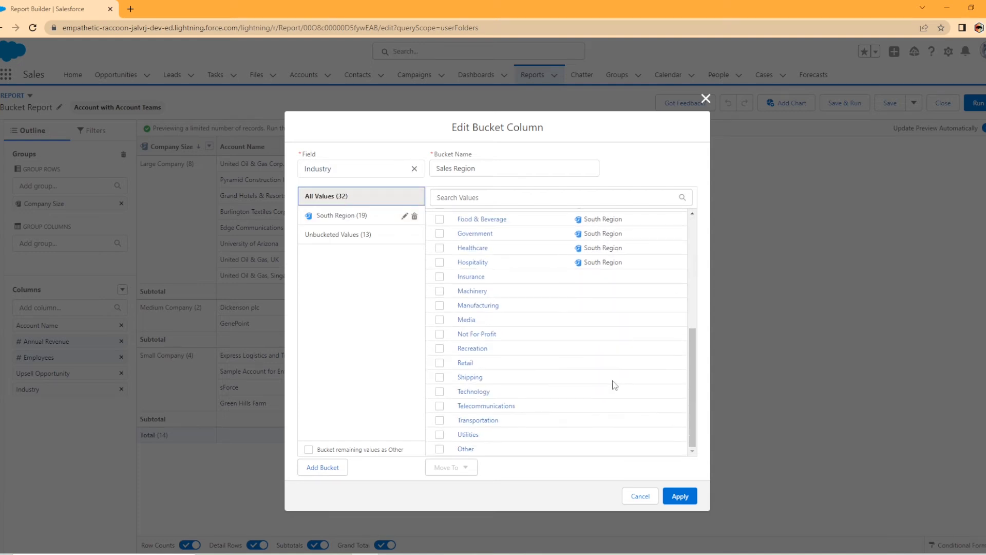
click(439, 278)
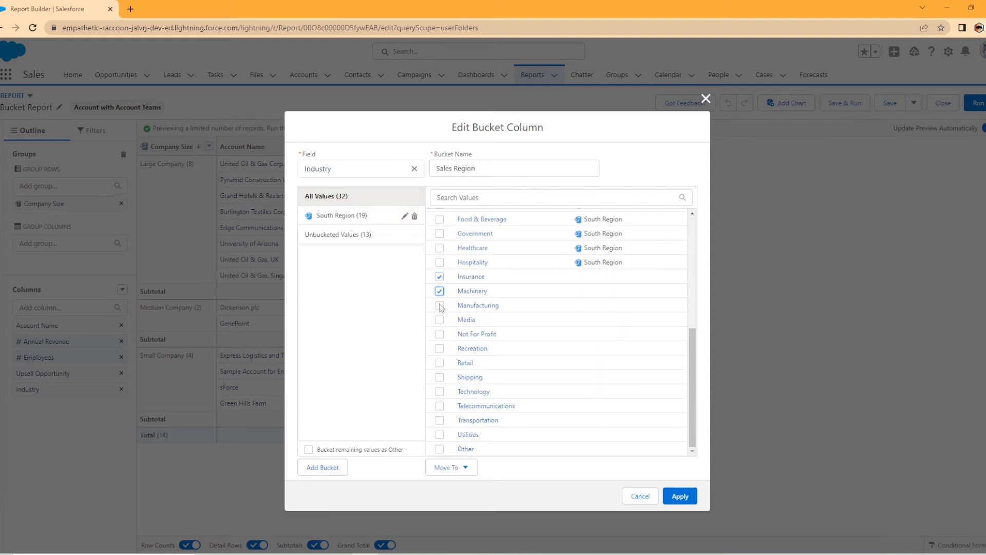
click(439, 306)
click(451, 467)
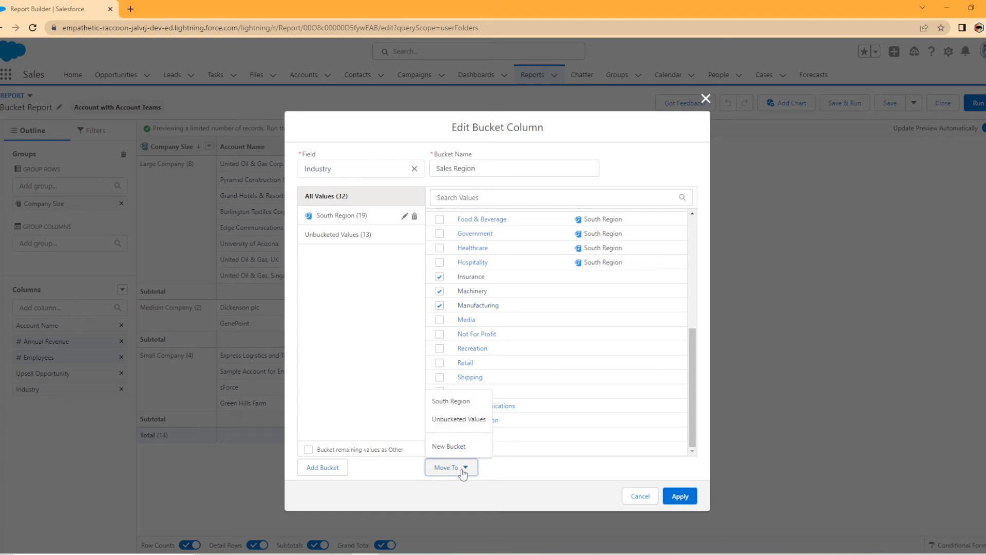
click(465, 402)
- Move Machinery and Manufacturing out of the South Region bucket, back to the unbucketed values
mouse_move(395, 220)
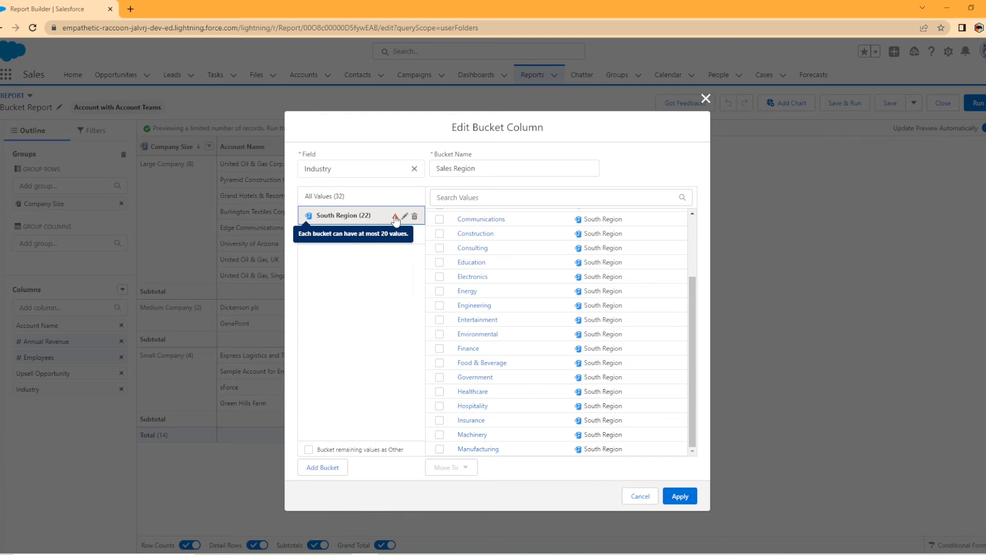
click(404, 217)
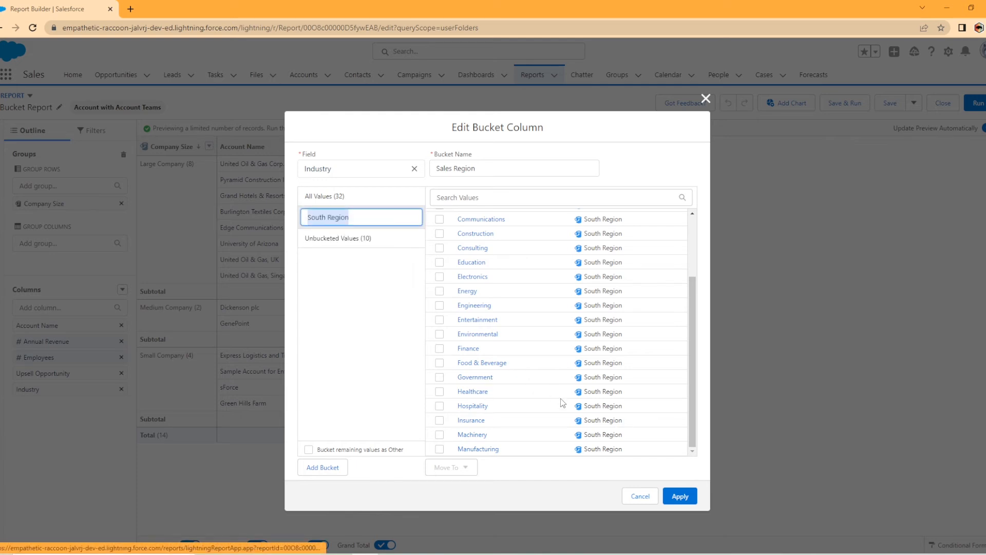
click(443, 450)
click(440, 435)
click(466, 468)
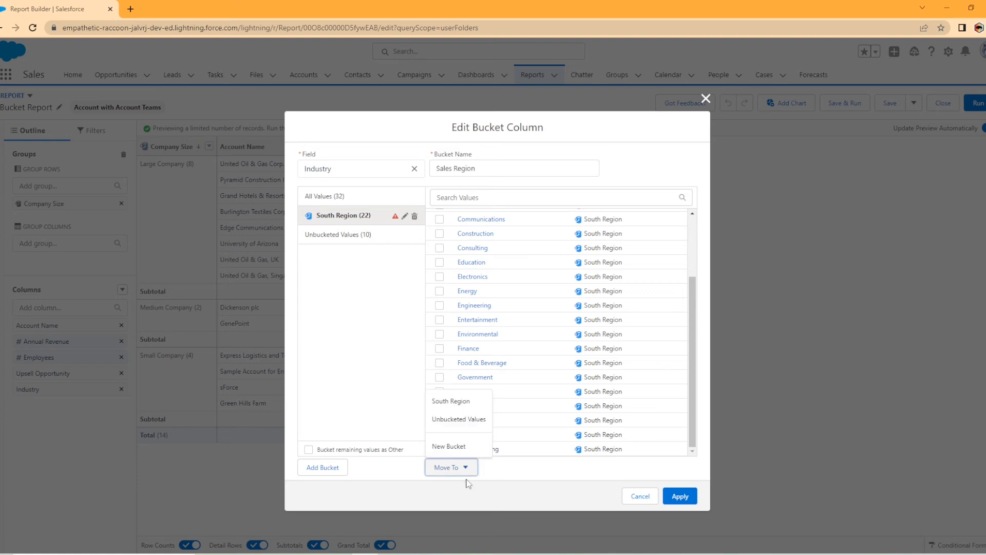
click(453, 420)
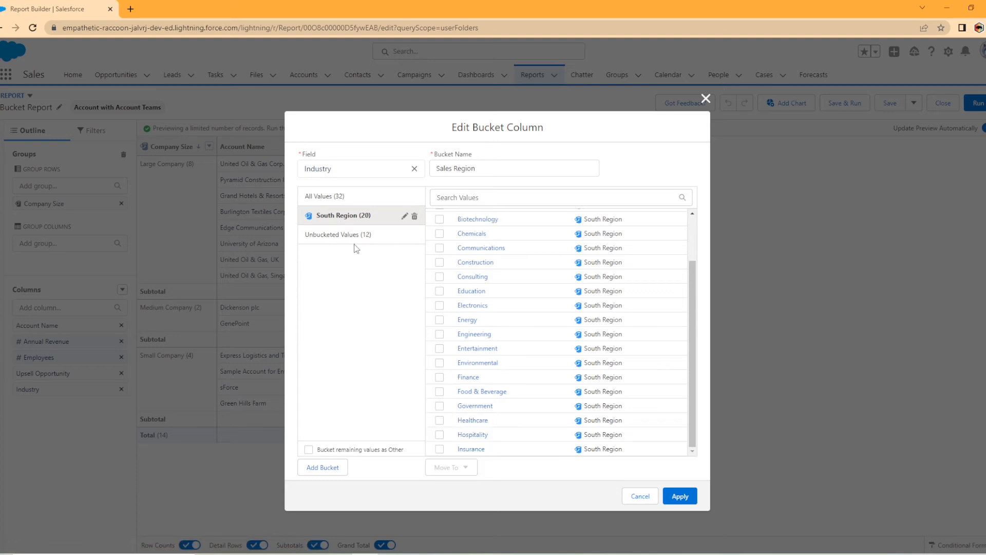
- Add a second bucket named West Region to the Sales Region bucket column
click(350, 468)
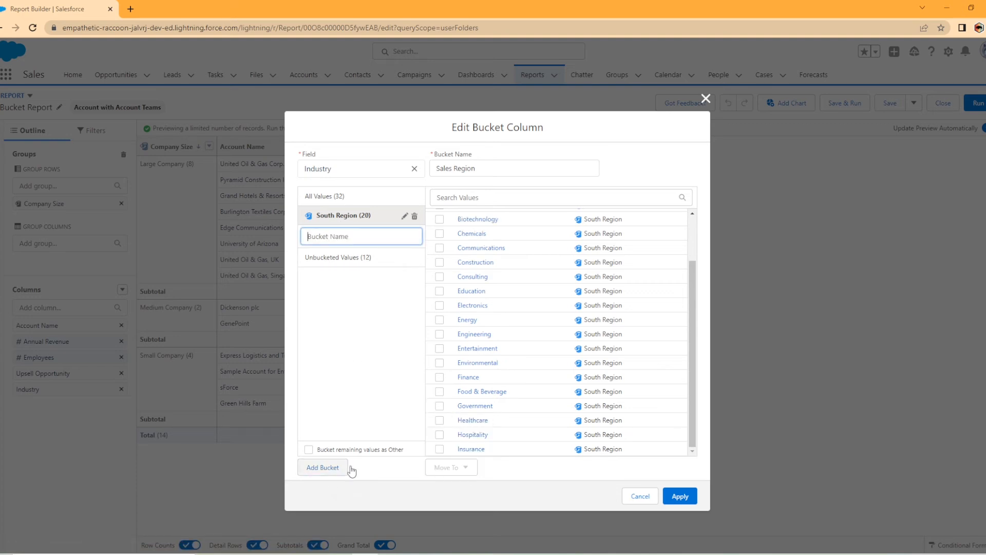
text(West)
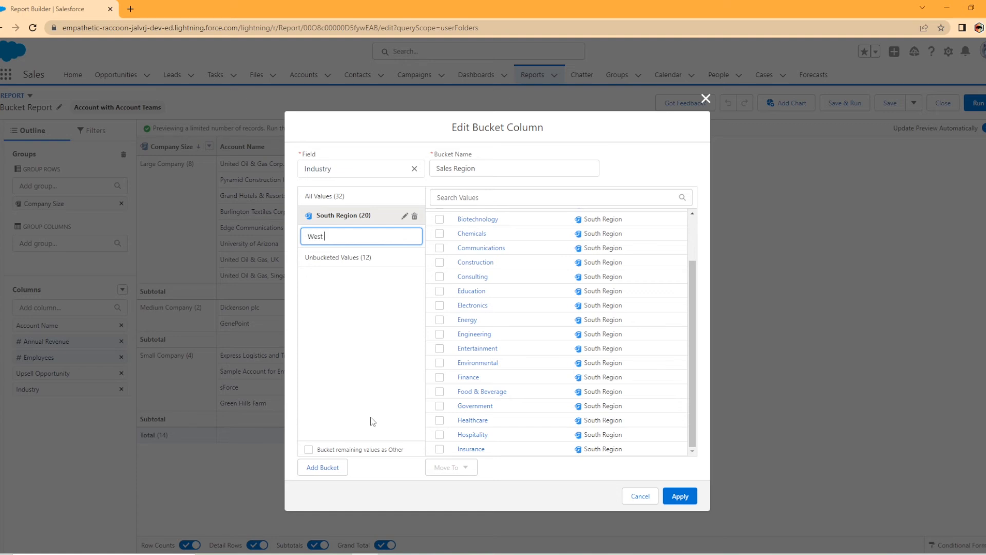
text( Region)
key(Return)
- Assign all remaining Industry values, from Machinery through Other, to the West Region bucket
click(349, 201)
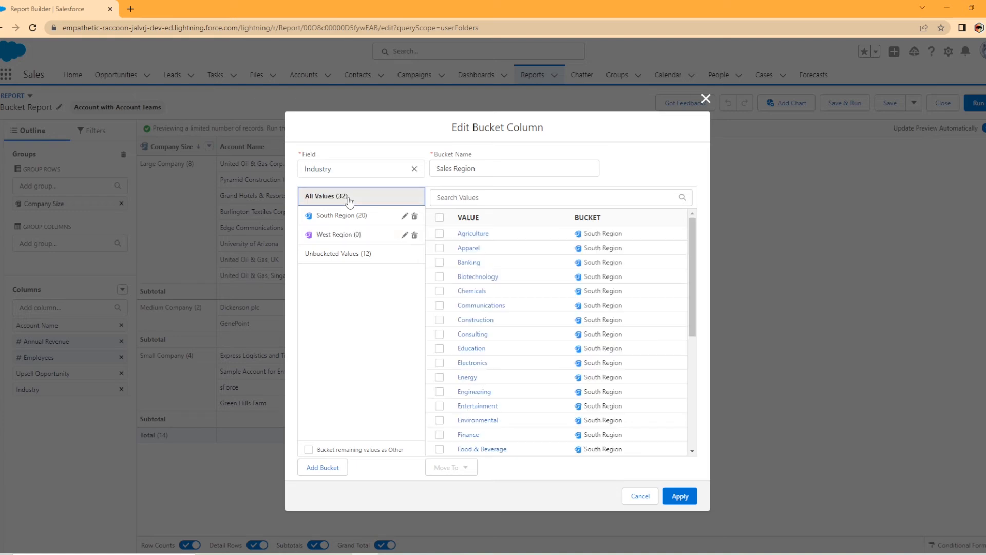
scroll(594, 266, down, 5)
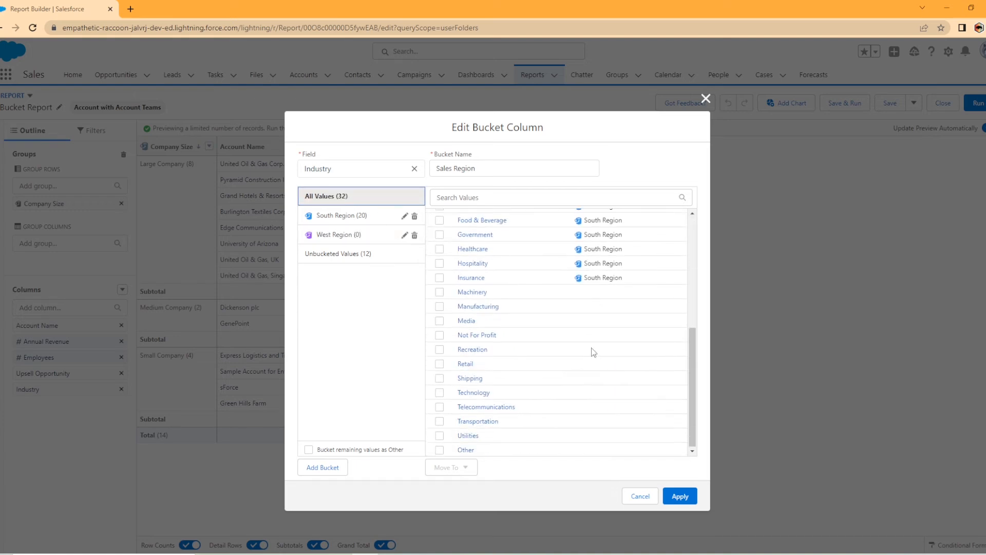
click(440, 292)
click(440, 306)
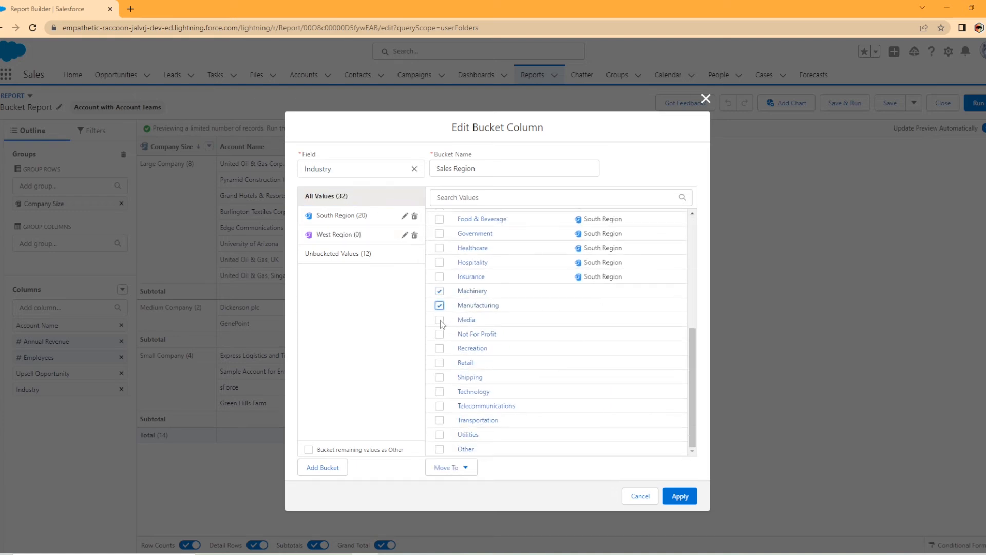
click(440, 334)
click(440, 349)
click(440, 363)
click(440, 377)
click(440, 407)
click(439, 421)
click(440, 435)
click(440, 449)
click(459, 468)
click(452, 399)
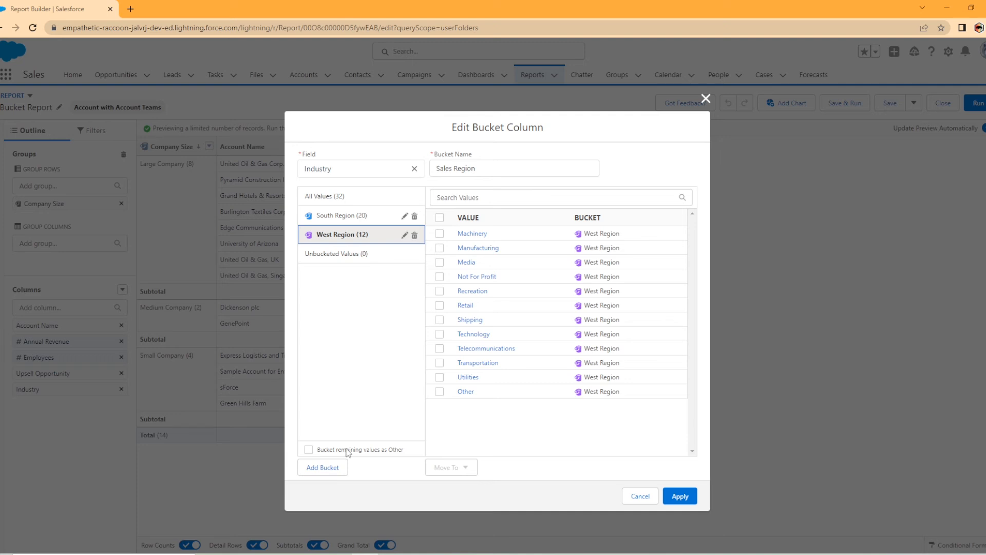
- Bucket the remaining values as Other, apply the Sales Region bucket column and run the report
click(309, 449)
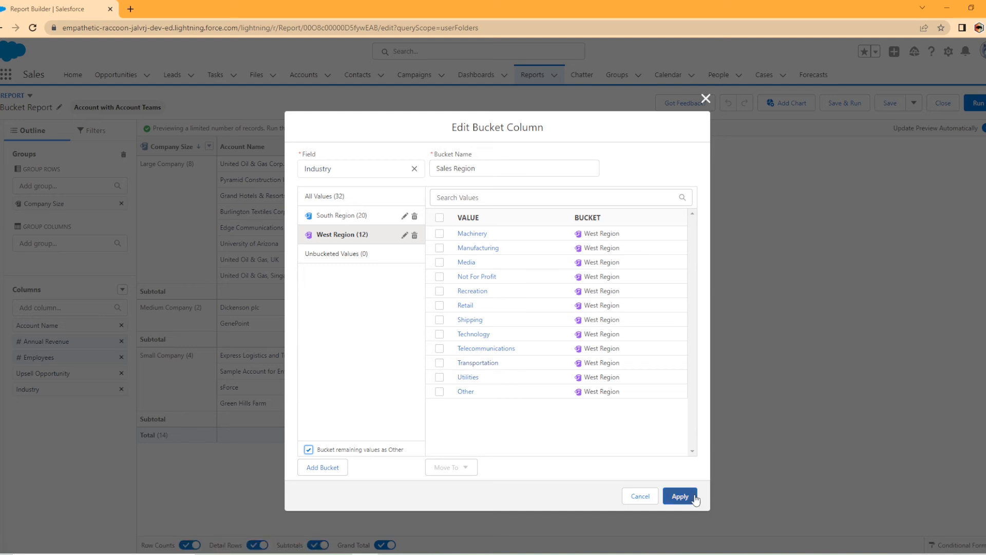
click(680, 497)
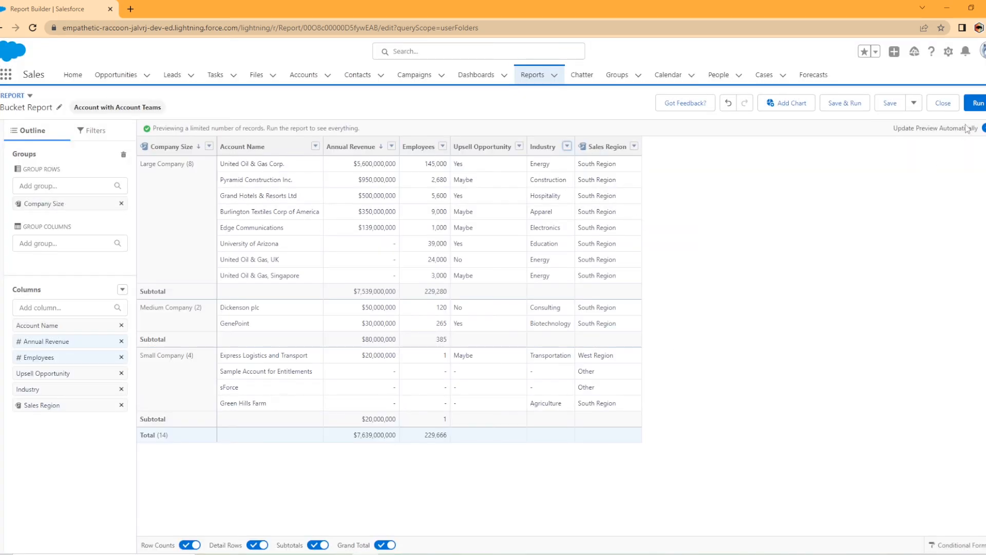
click(978, 105)
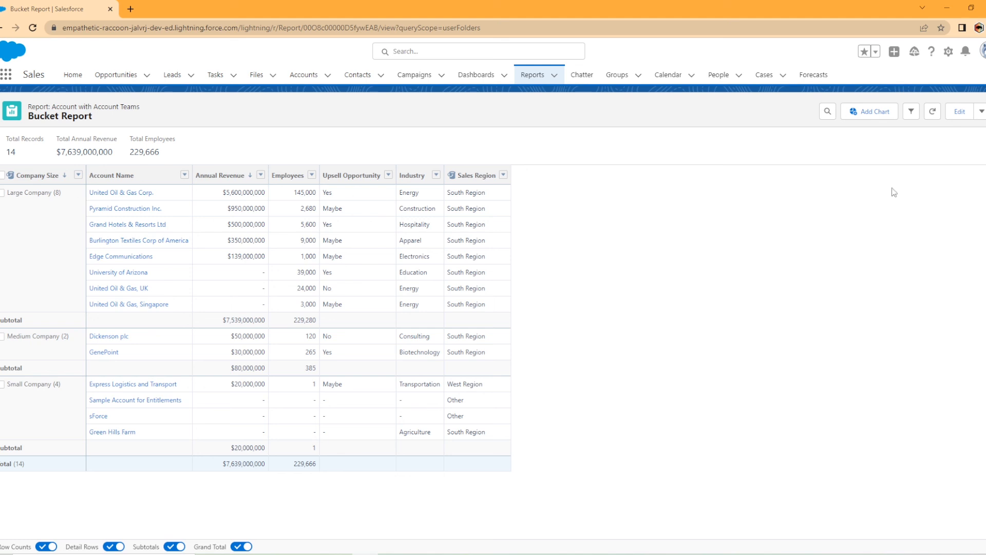
- Group the report's rows by Sales Region as a second level beneath Company Size, and run the report
click(960, 113)
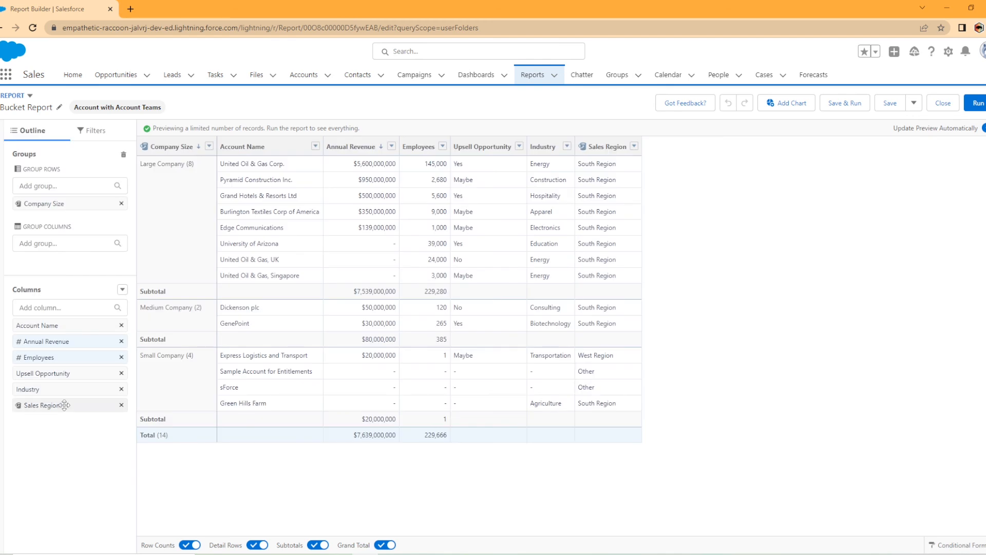
drag(64, 405, 77, 221)
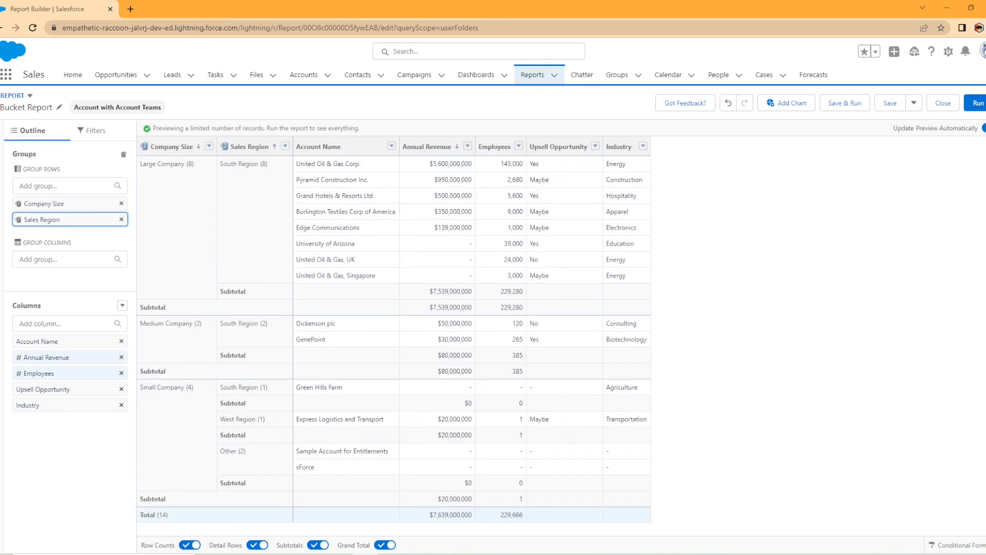
click(979, 106)
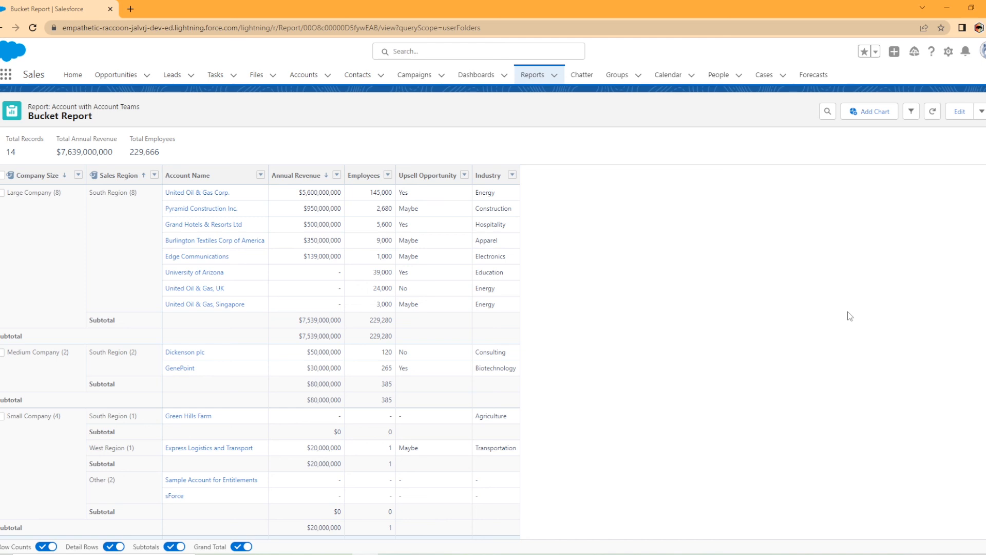
scroll(602, 456, down, 1)
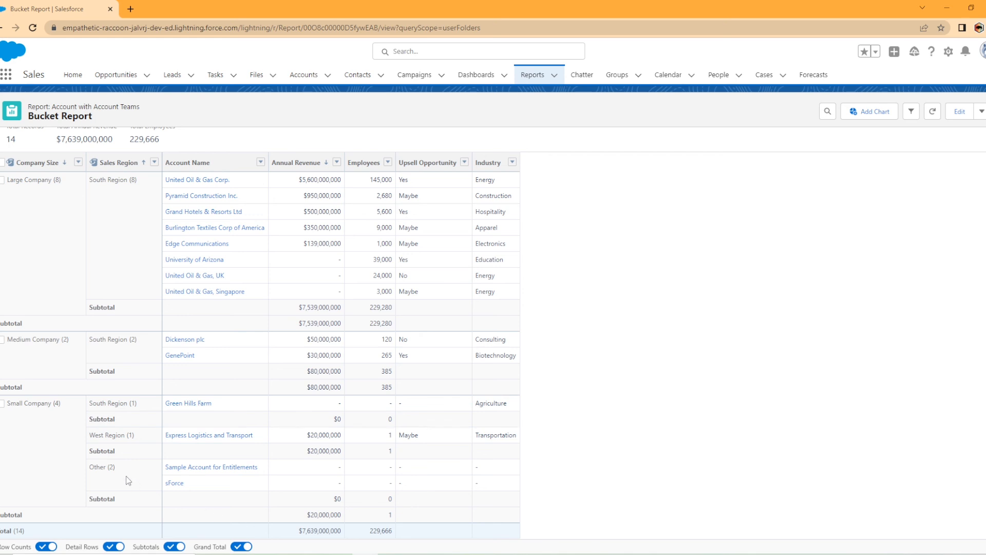
scroll(125, 476, up, 1)
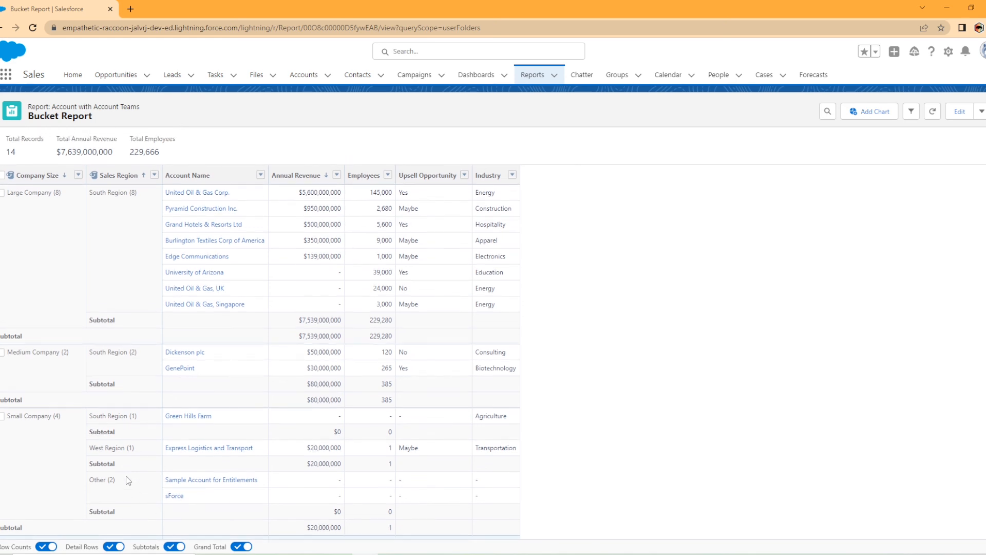